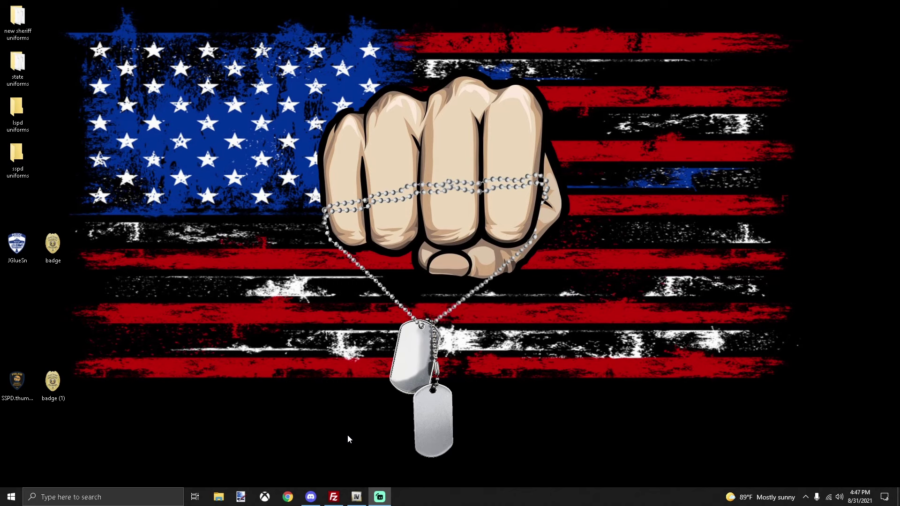
- Switch to OpenIV and browse from the GTA V root to the mods > update > x64 > dlcpacks folder
{"action": "left_click", "coordinate": [360, 497]}
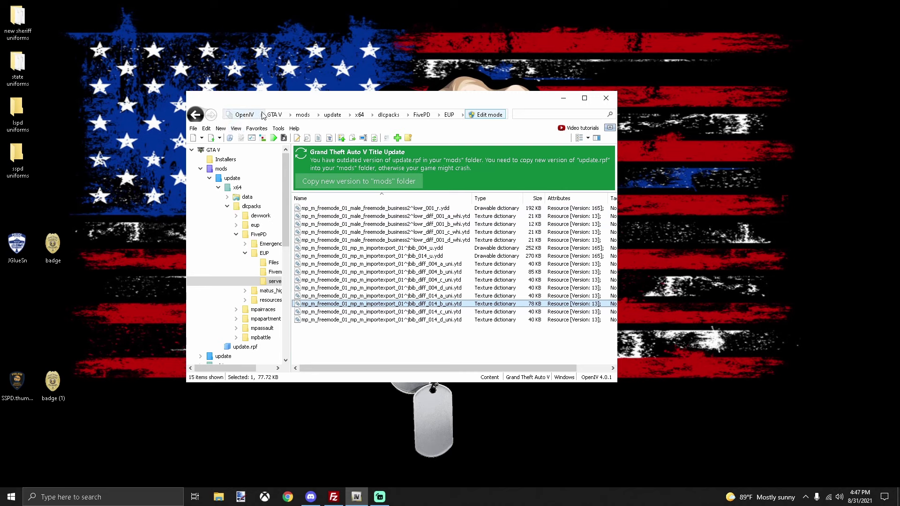
{"action": "left_click", "coordinate": [244, 115]}
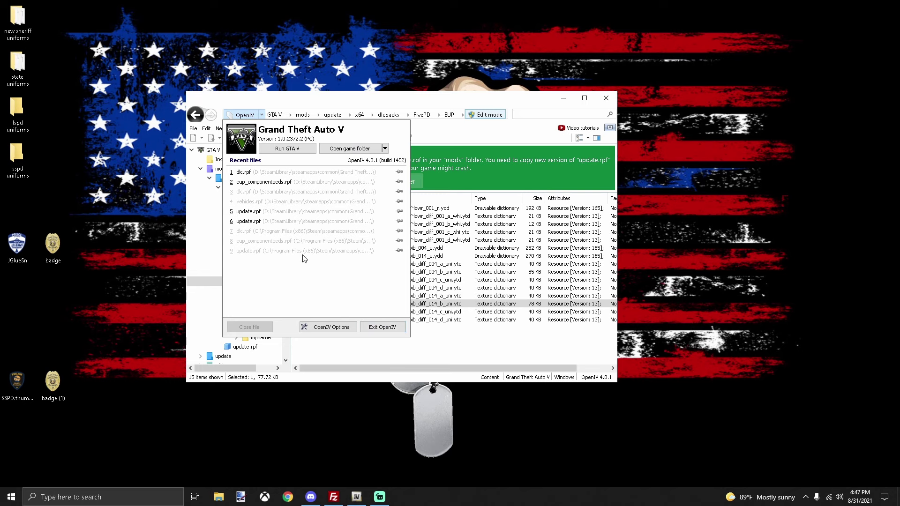
{"action": "left_click", "coordinate": [419, 132]}
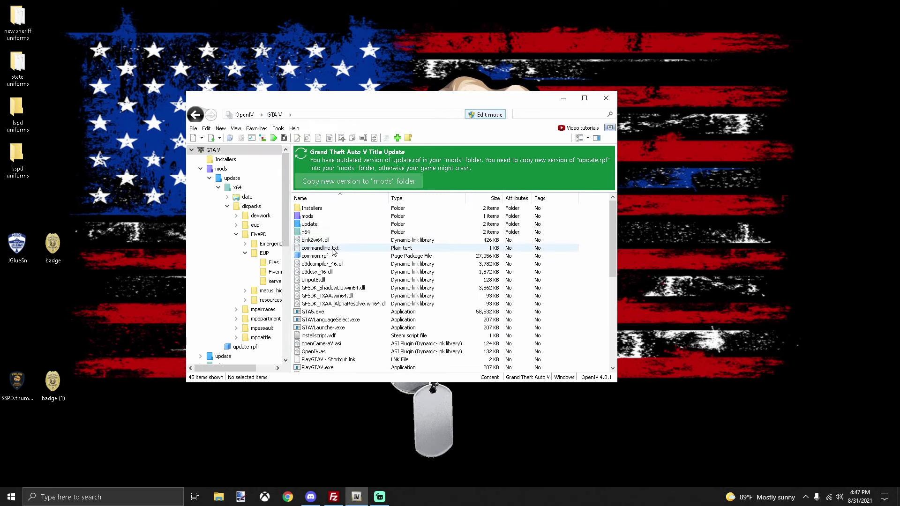
{"action": "double_click", "coordinate": [317, 217]}
{"action": "double_click", "coordinate": [317, 209]}
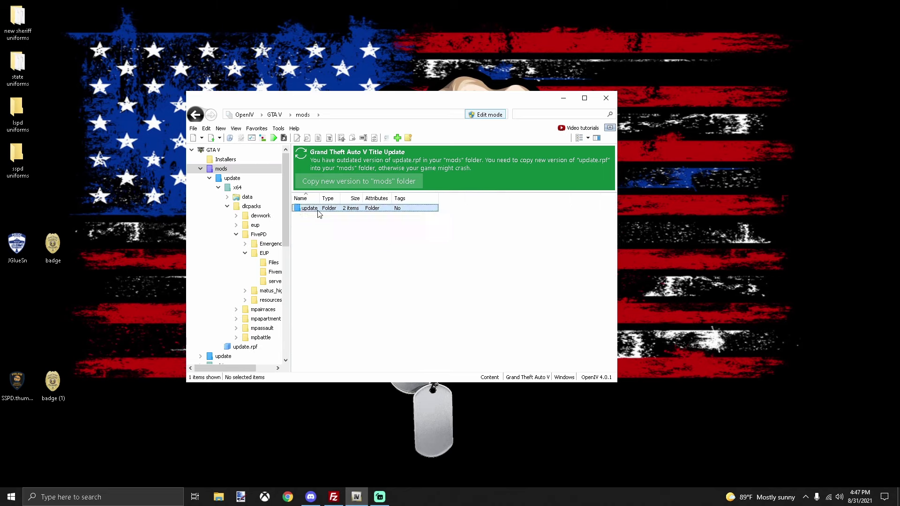
{"action": "double_click", "coordinate": [317, 209]}
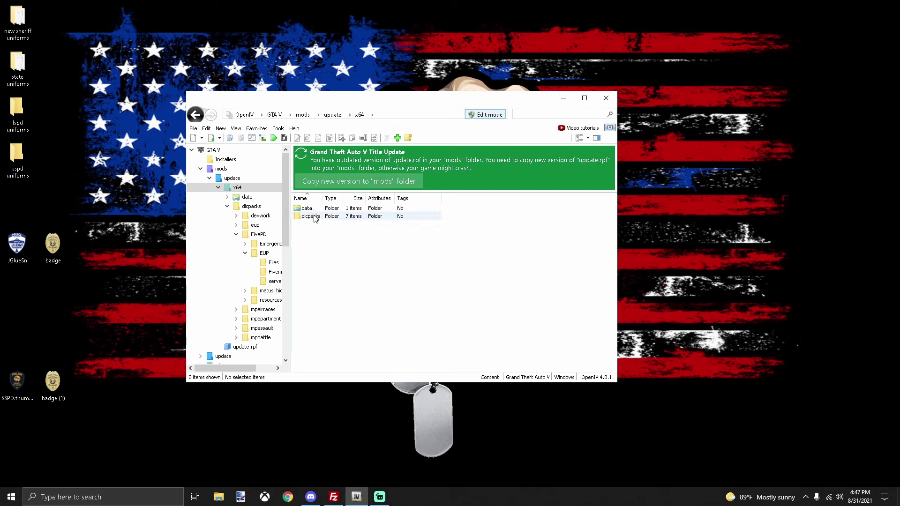
{"action": "left_click", "coordinate": [314, 216]}
{"action": "double_click", "coordinate": [314, 217]}
{"action": "left_click", "coordinate": [364, 309]}
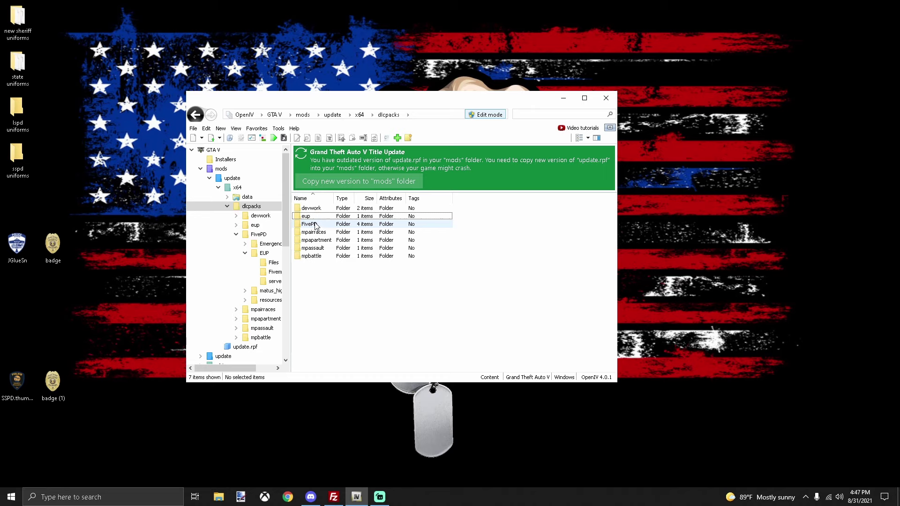
- Delete the matus_highwaypatrol folder from FivePD, and open the server sheriff folder inside FivePD's EUP folder
{"action": "double_click", "coordinate": [315, 226]}
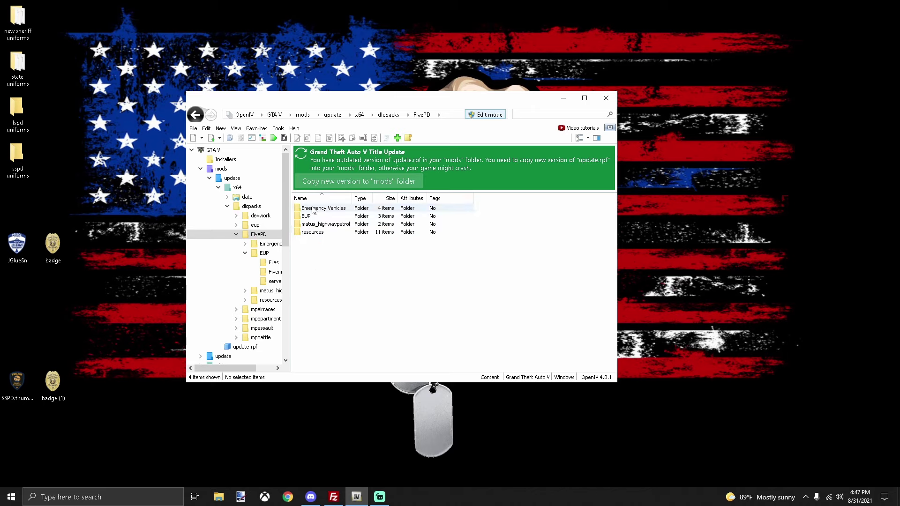
{"action": "left_click", "coordinate": [318, 223]}
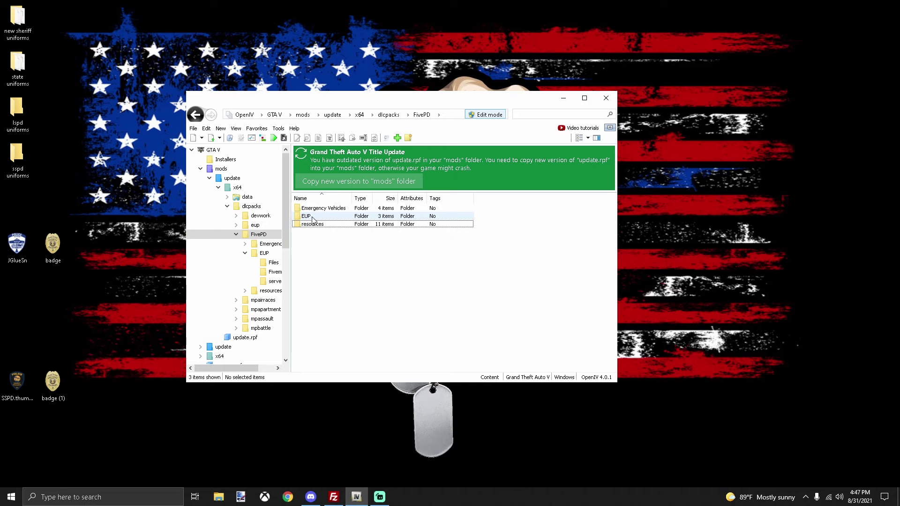
{"action": "double_click", "coordinate": [319, 216]}
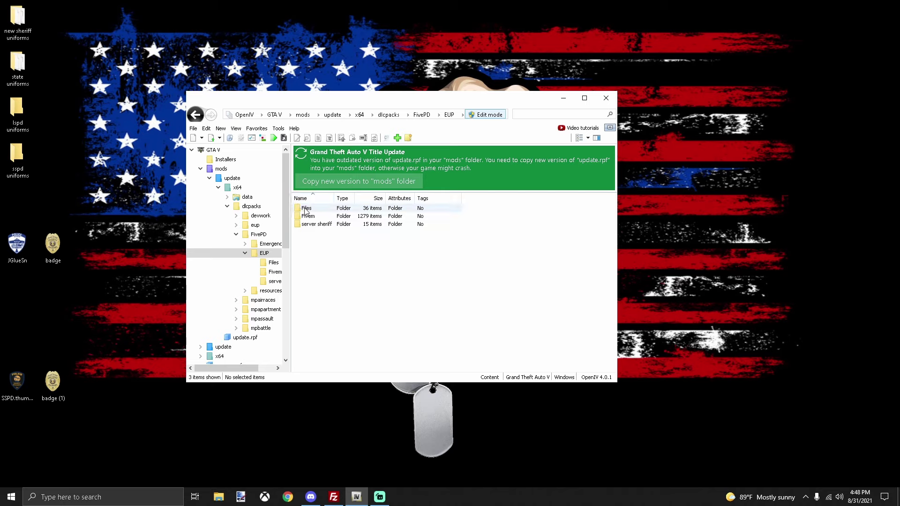
{"action": "double_click", "coordinate": [324, 225]}
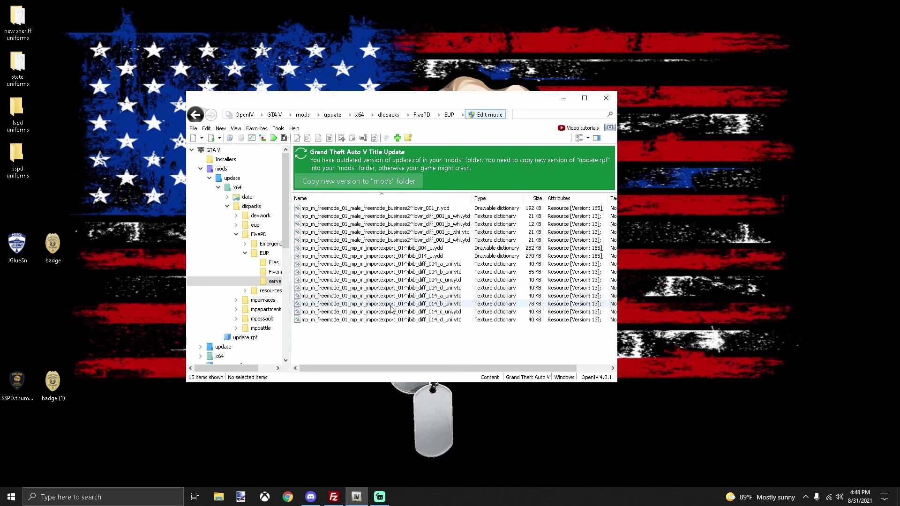
- Preview the trousers model lowr_001_r.ydd from several angles, and close the viewer
{"action": "double_click", "coordinate": [419, 209]}
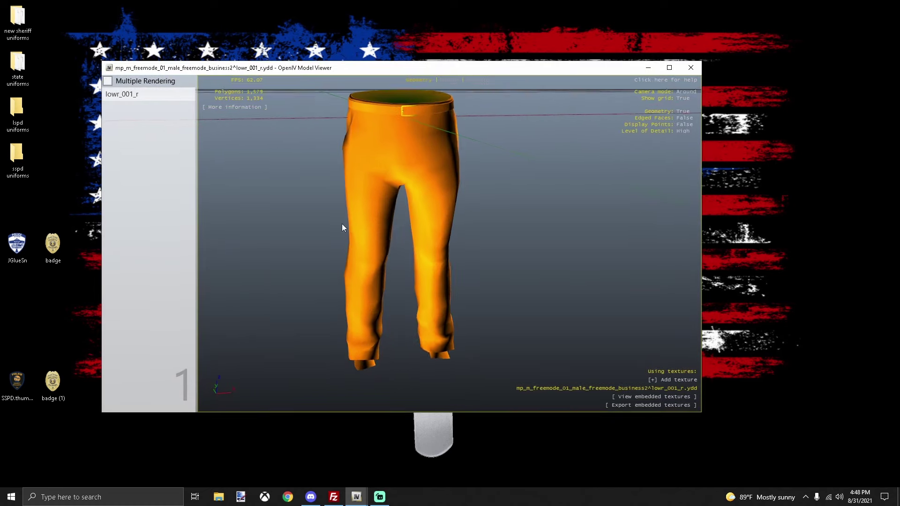
{"action": "left_click_drag", "start_coordinate": [343, 228], "coordinate": [497, 227]}
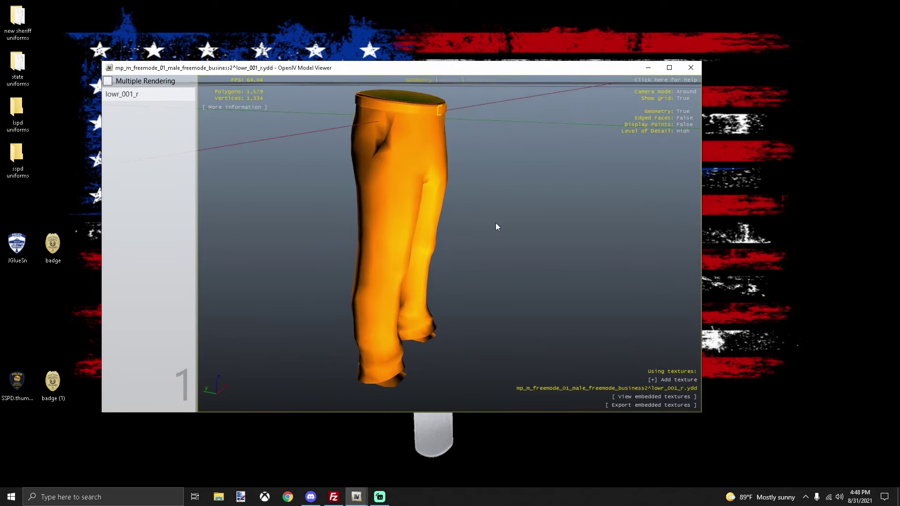
{"action": "left_click", "coordinate": [691, 69]}
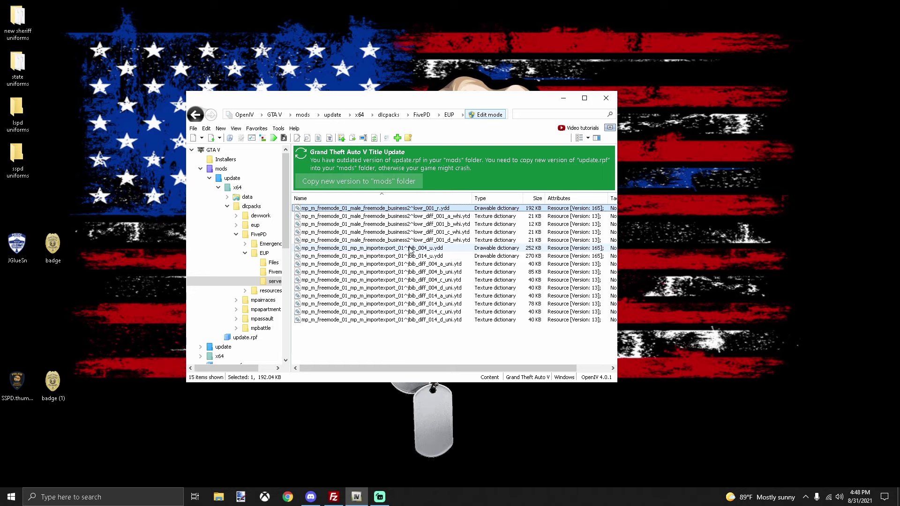
- Preview the short-sleeved shirt model jbib_004_u.ydd from the front and up close, and close the viewer
{"action": "double_click", "coordinate": [409, 248]}
{"action": "left_click_drag", "start_coordinate": [427, 238], "coordinate": [409, 215]}
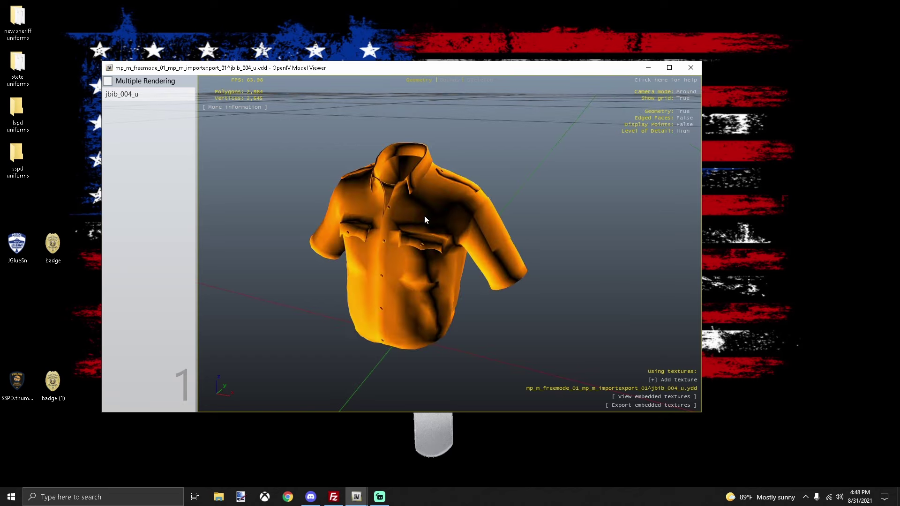
{"action": "scroll", "coordinate": [440, 195], "scroll_direction": "up", "scroll_amount": 5}
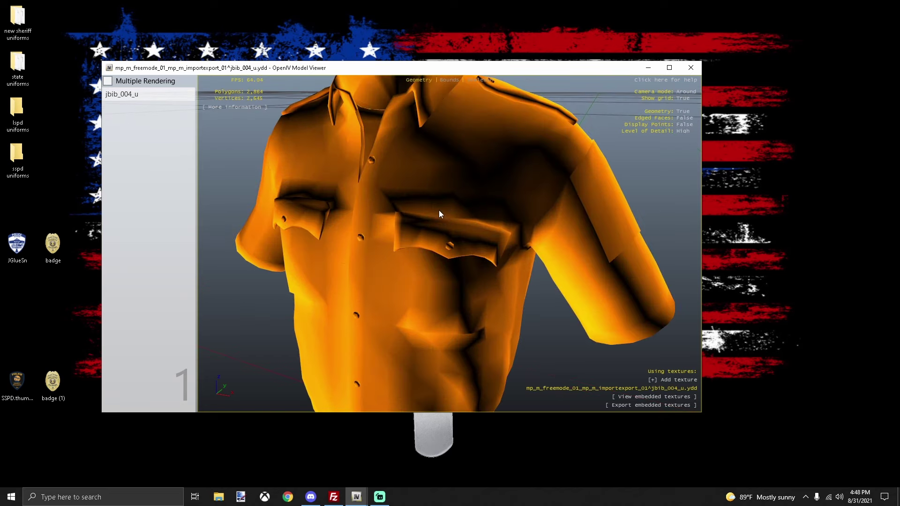
{"action": "left_click", "coordinate": [690, 68]}
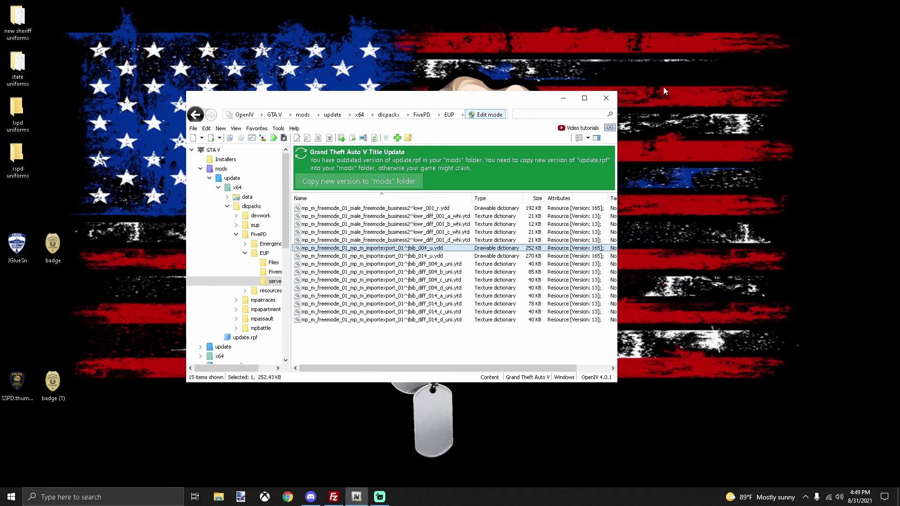
- Preview the long-sleeved shirt model jbib_014_u.ydd from the front and up close, and close the viewer
{"action": "double_click", "coordinate": [411, 256]}
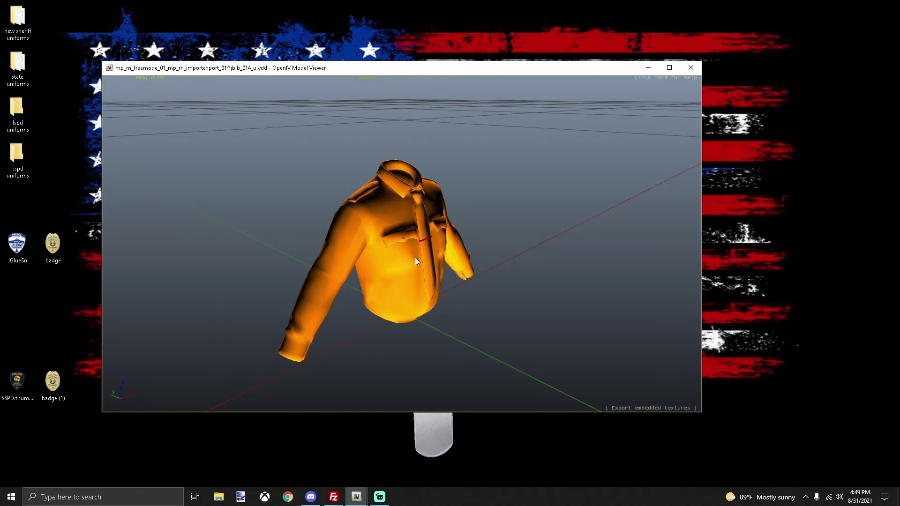
{"action": "left_click_drag", "start_coordinate": [443, 226], "coordinate": [427, 210]}
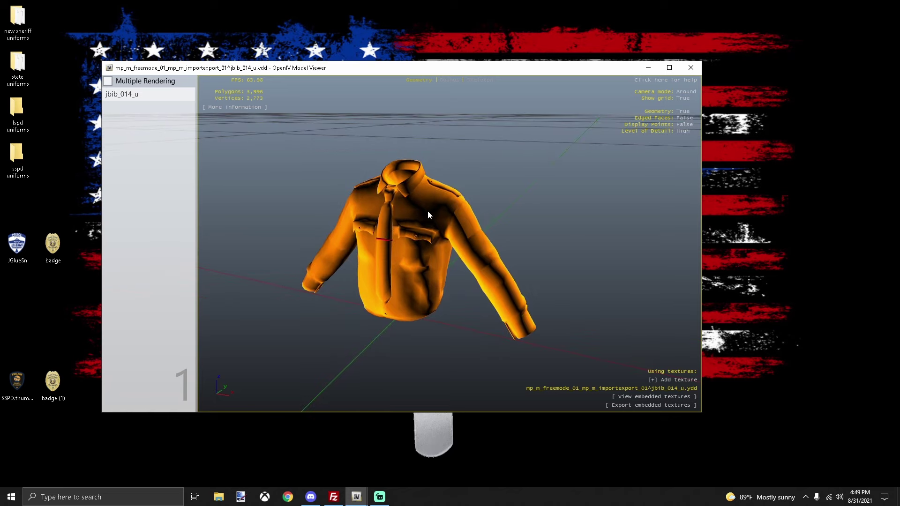
{"action": "scroll", "coordinate": [427, 210], "scroll_direction": "up", "scroll_amount": 3}
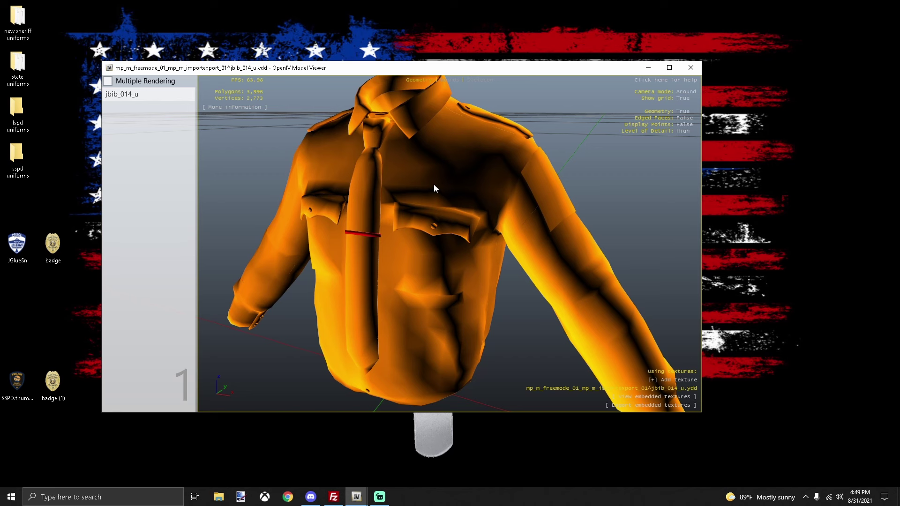
{"action": "left_click", "coordinate": [690, 68]}
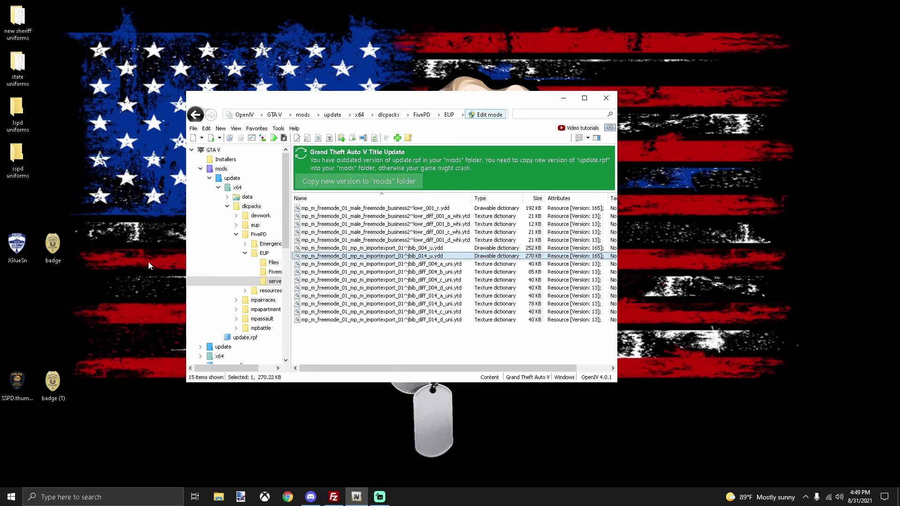
- Copy jbib_diff_004_a_uni.ytd to the desktop, change its variant letter to z, and add the renamed copy to the server sheriff folder
{"action": "left_click_drag", "start_coordinate": [396, 266], "coordinate": [128, 268]}
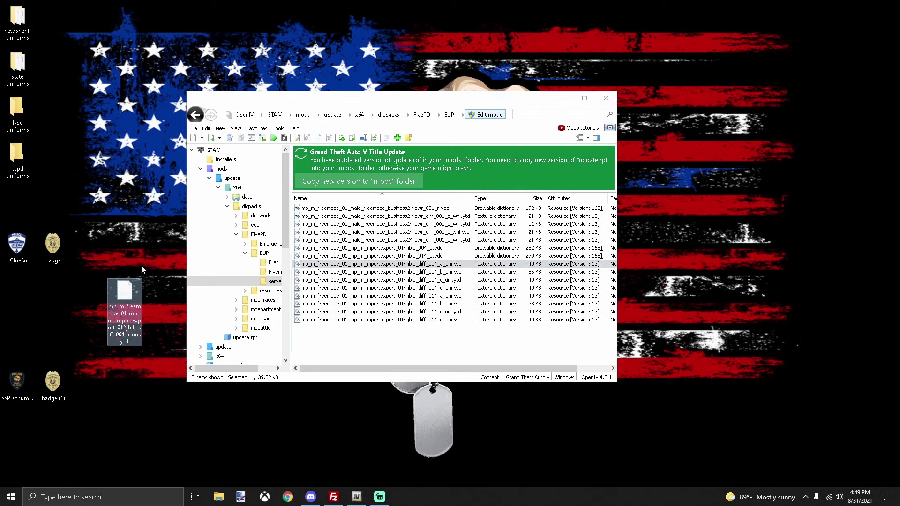
{"action": "left_click", "coordinate": [129, 335]}
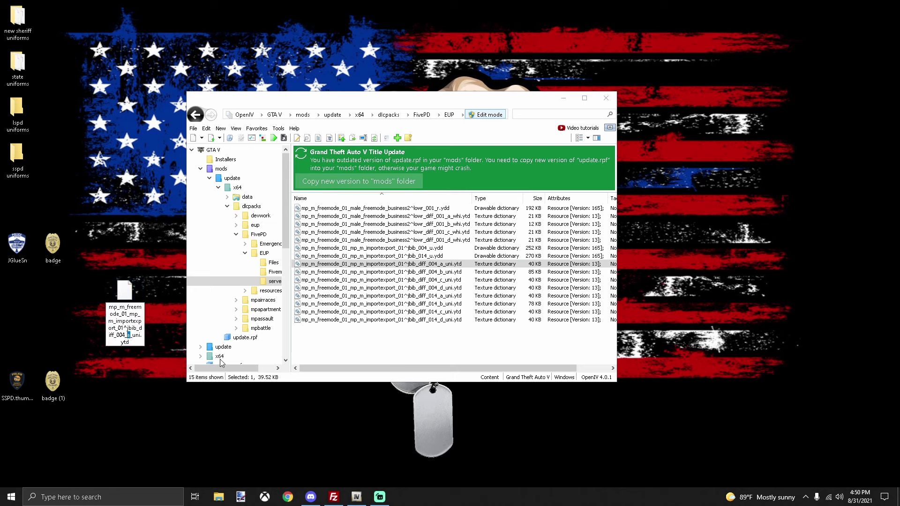
{"action": "type", "text": "z"}
{"action": "key", "text": "Return"}
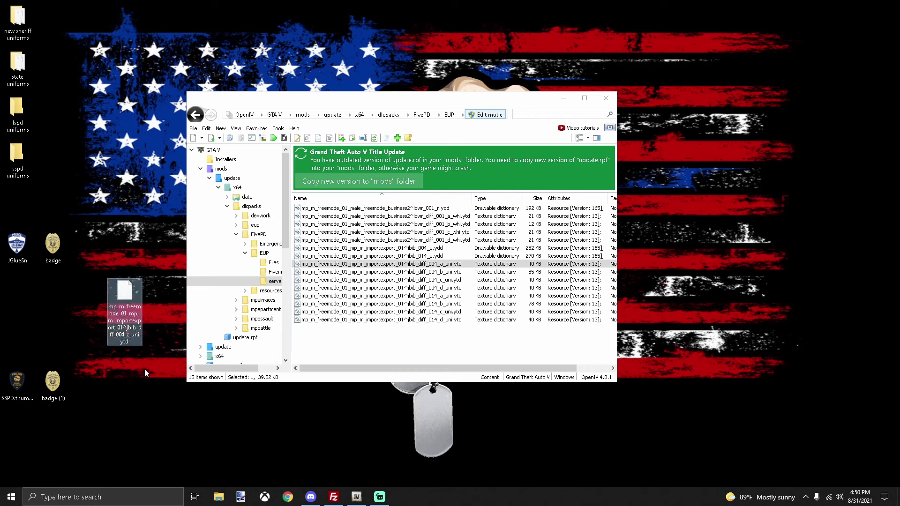
{"action": "left_click_drag", "start_coordinate": [129, 298], "coordinate": [452, 340]}
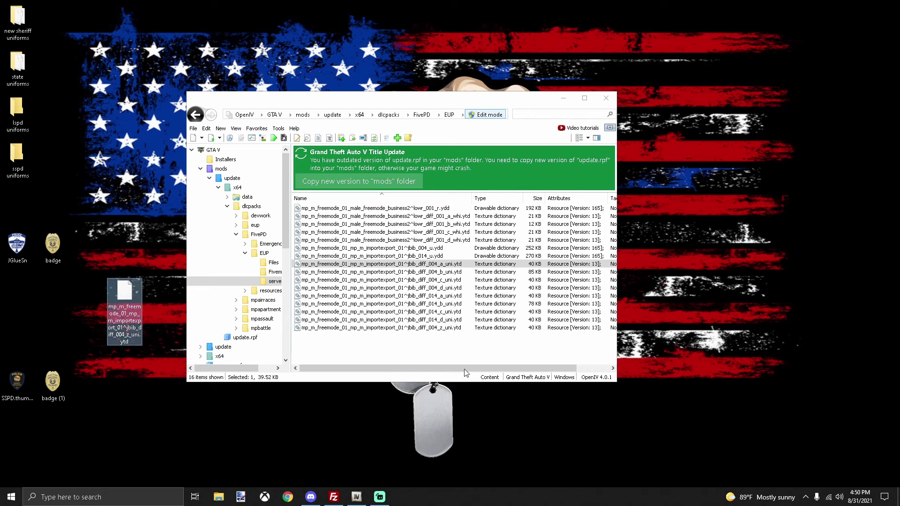
- Delete the jbib_diff_004_z_uni.ytd copy from both the server sheriff folder and the desktop
{"action": "left_click", "coordinate": [433, 328]}
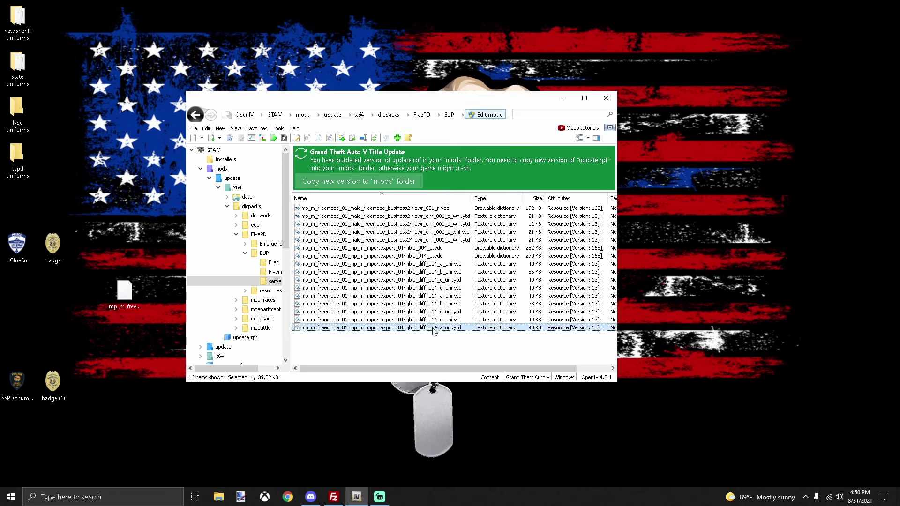
{"action": "key", "text": "Delete"}
{"action": "left_click", "coordinate": [121, 301]}
{"action": "key", "text": "Delete"}
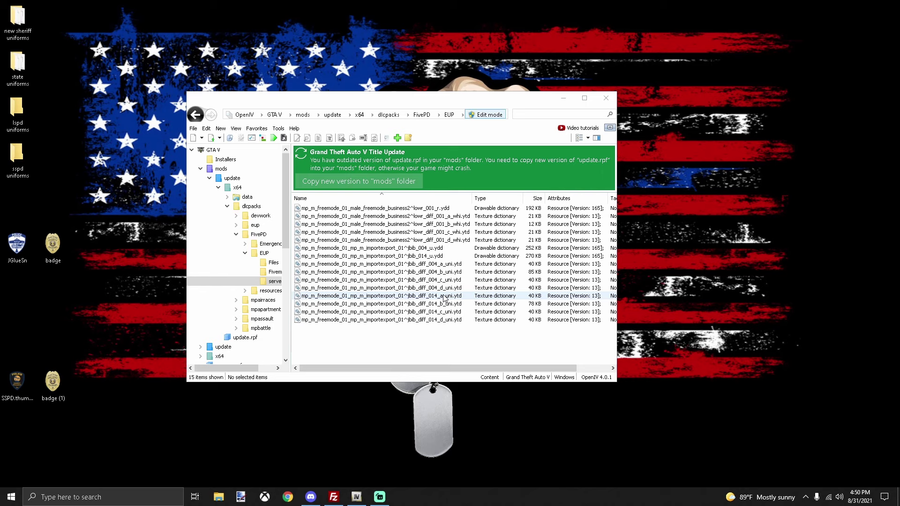
- Examine the uniform textures in jbib_diff_004_a_uni.ytd and jbib_diff_004_b_uni.ytd, closing the texture editor after each
{"action": "double_click", "coordinate": [446, 265]}
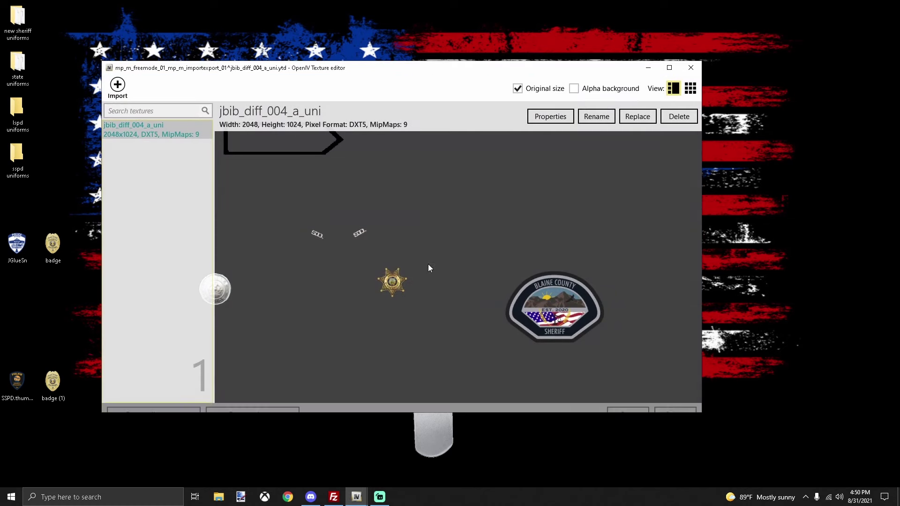
{"action": "left_click", "coordinate": [690, 67]}
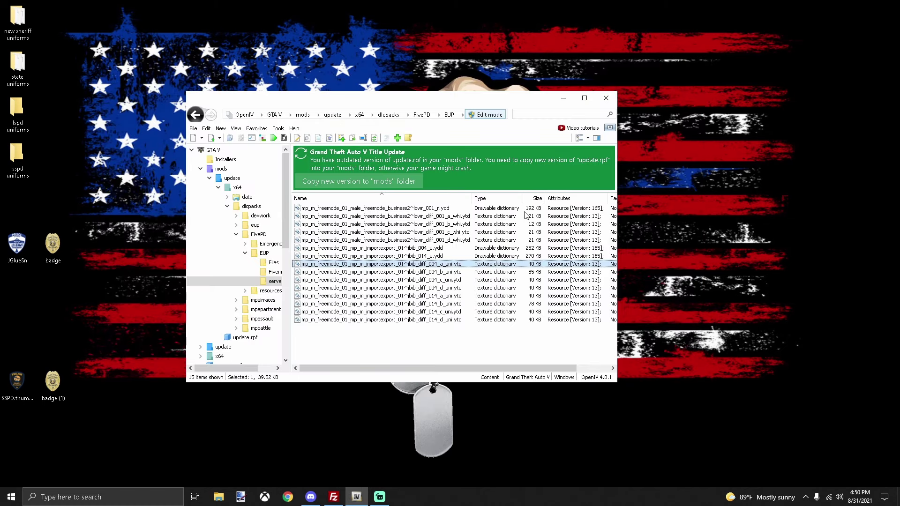
{"action": "double_click", "coordinate": [439, 272]}
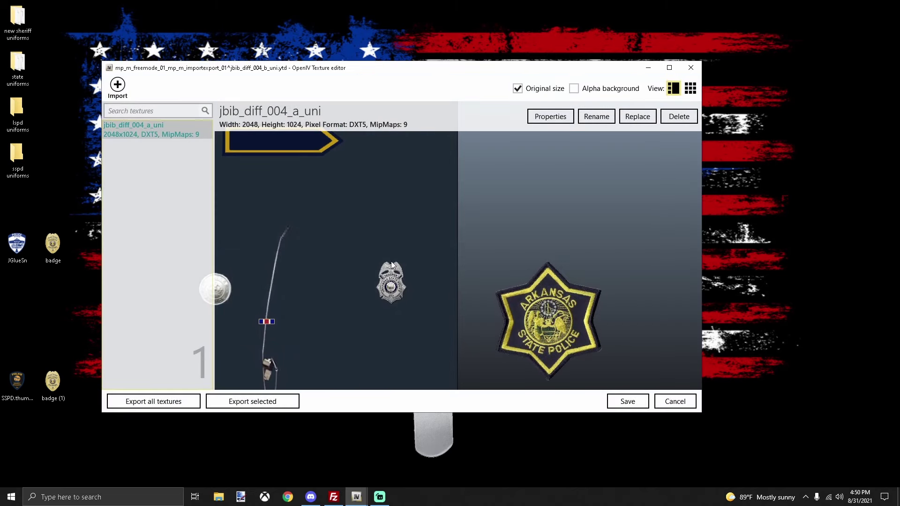
{"action": "left_click", "coordinate": [691, 66]}
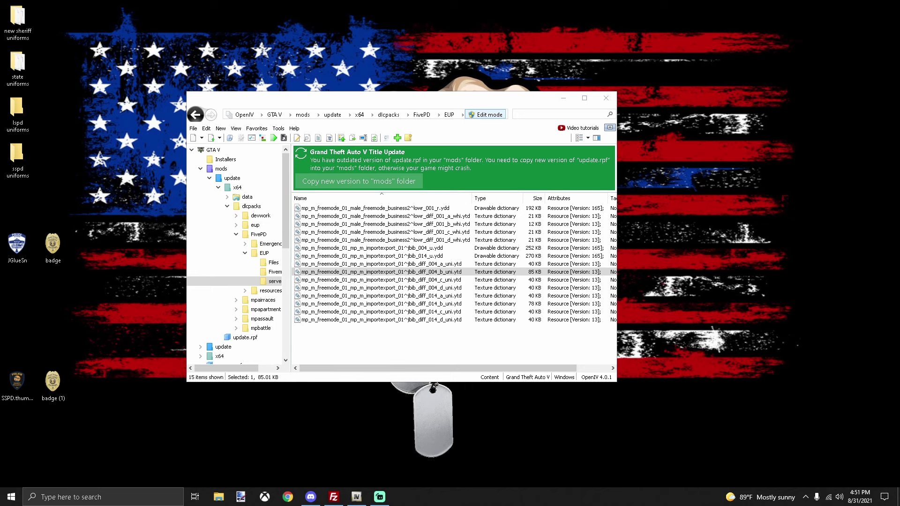
- Check which shirt the 004 textures belong to by previewing the jbib_004_u.ydd model, and close the viewer
{"action": "left_click", "coordinate": [426, 274]}
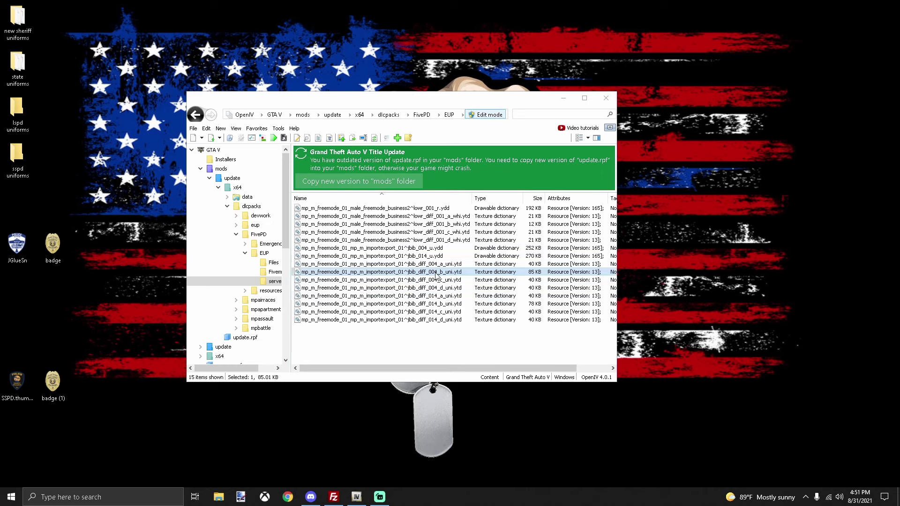
{"action": "double_click", "coordinate": [427, 248]}
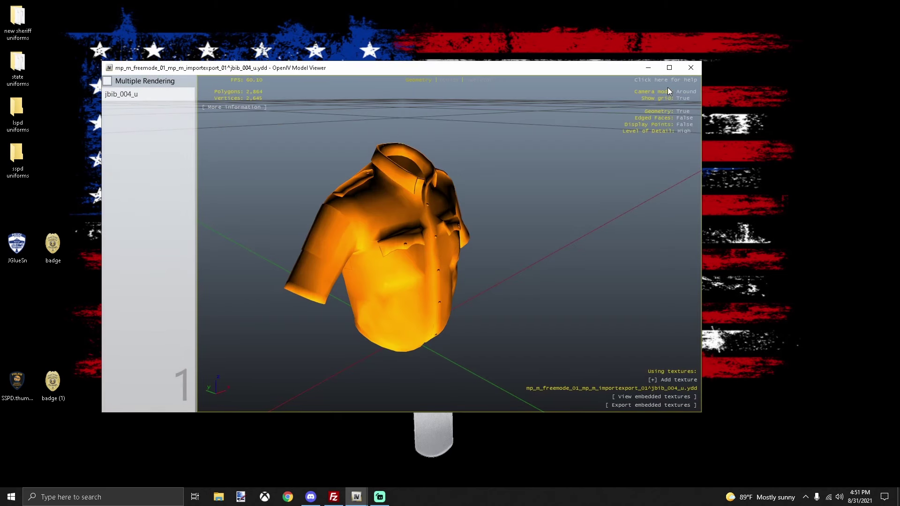
{"action": "left_click", "coordinate": [691, 67]}
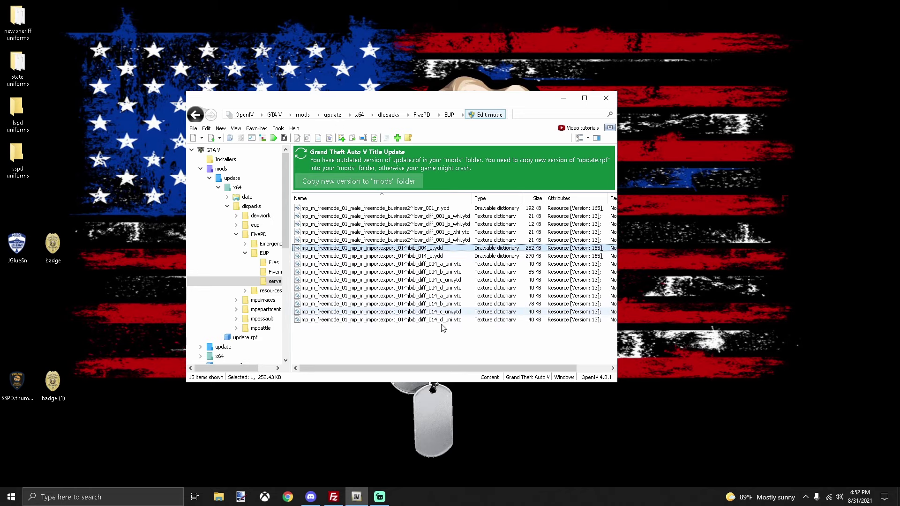
- Export the jbib_diff_004_a_uni texture from its texture dictionary to the desktop next to the badge image
{"action": "double_click", "coordinate": [438, 264]}
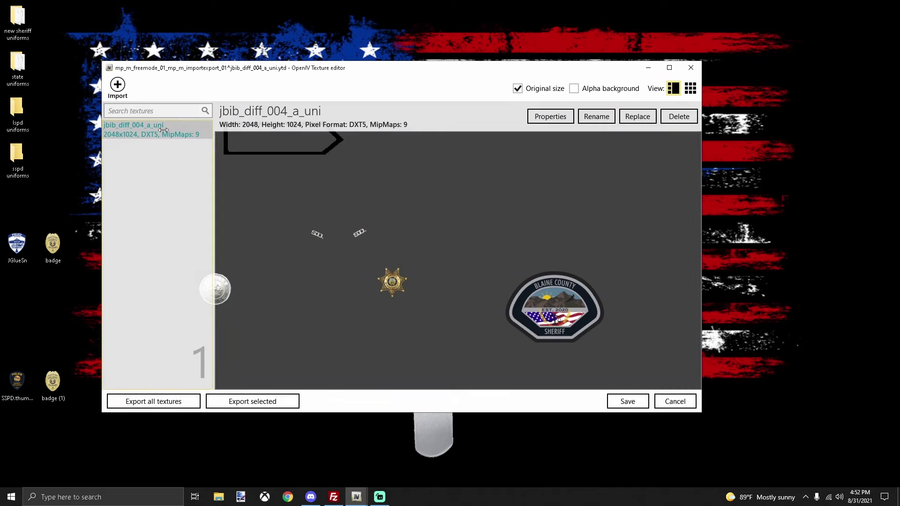
{"action": "left_click_drag", "start_coordinate": [154, 129], "coordinate": [57, 318]}
{"action": "left_click_drag", "start_coordinate": [74, 244], "coordinate": [74, 244]}
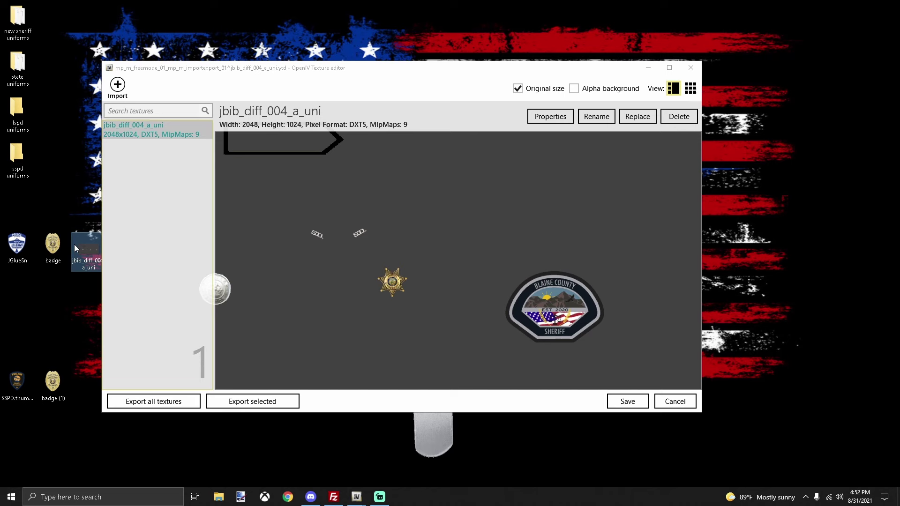
- Export the jbib_diff_014_a_uni texture from its texture dictionary to the desktop next to the badge (1) image, and close the texture editor
{"action": "left_click", "coordinate": [689, 68]}
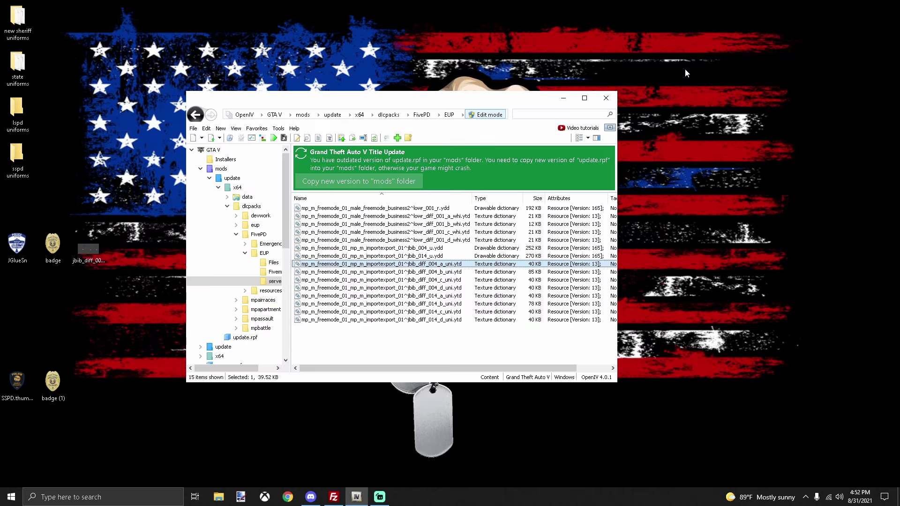
{"action": "double_click", "coordinate": [468, 295]}
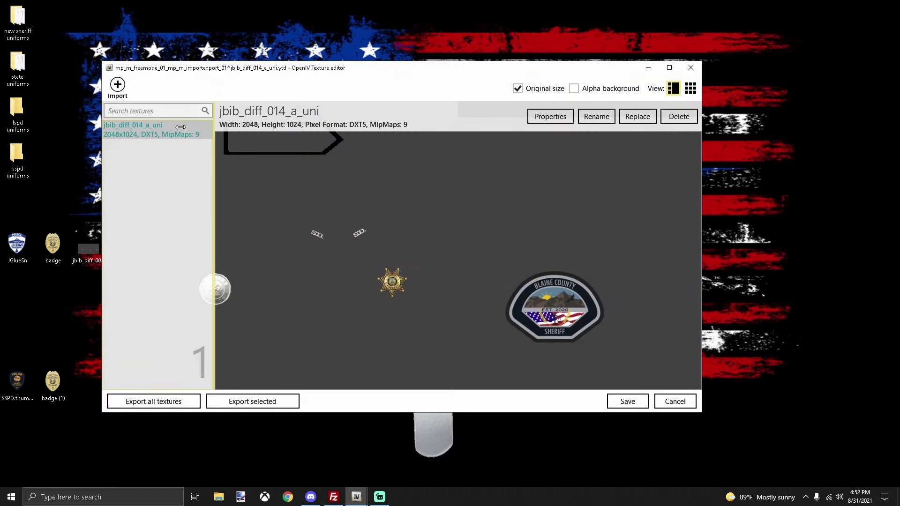
{"action": "left_click_drag", "start_coordinate": [178, 130], "coordinate": [86, 382]}
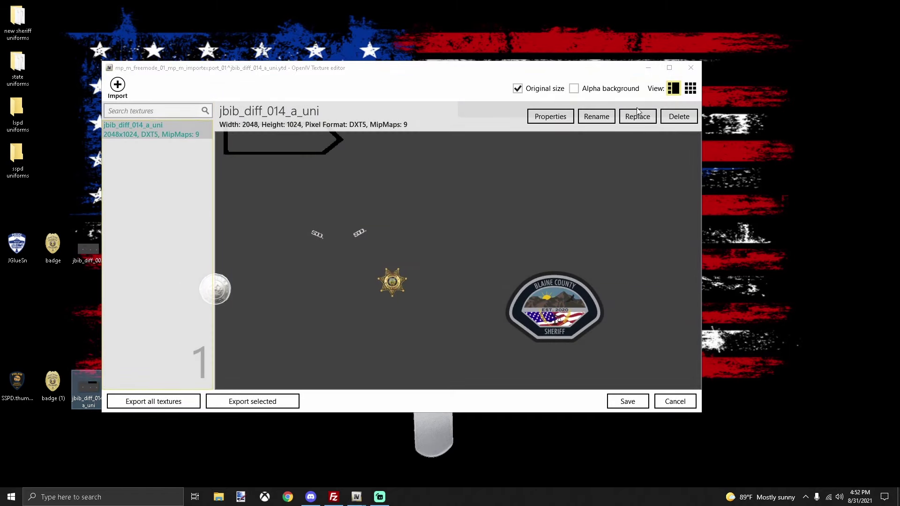
{"action": "left_click", "coordinate": [691, 69]}
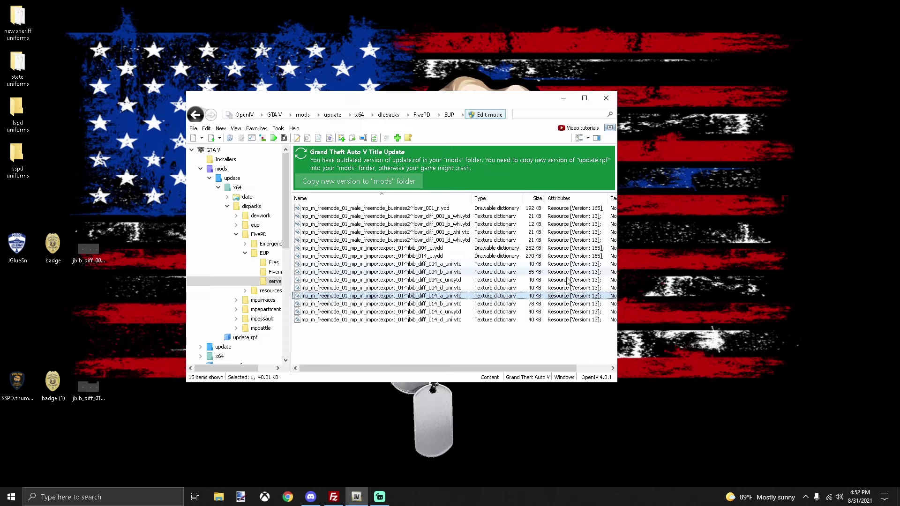
- Open the JGlueSn, badge and jbib_diff_004_a_uni images from the desktop together in paint.net
{"action": "left_click_drag", "start_coordinate": [409, 106], "coordinate": [565, 98]}
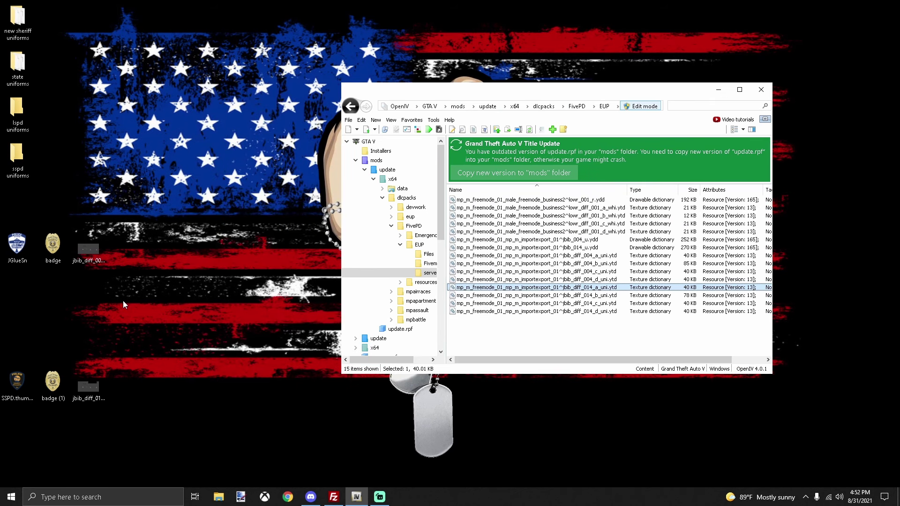
{"action": "left_click_drag", "start_coordinate": [123, 246], "coordinate": [18, 272]}
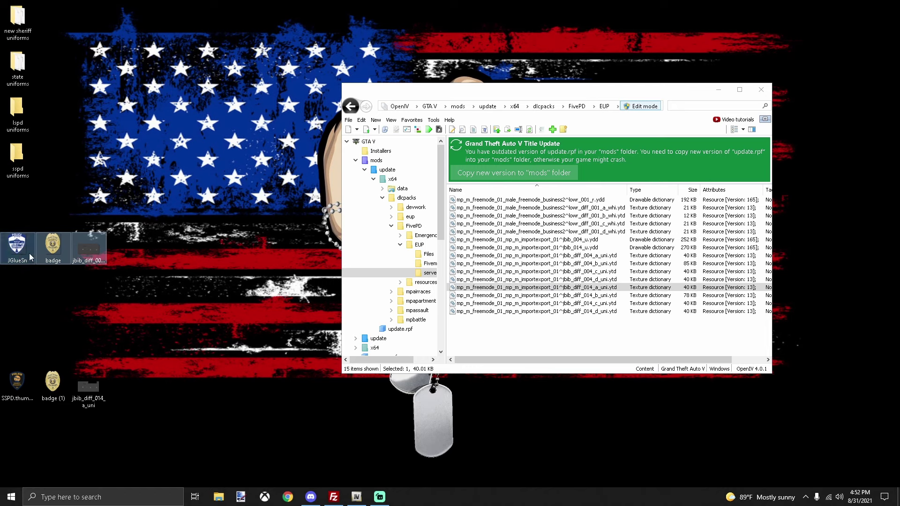
{"action": "left_click", "coordinate": [23, 255]}
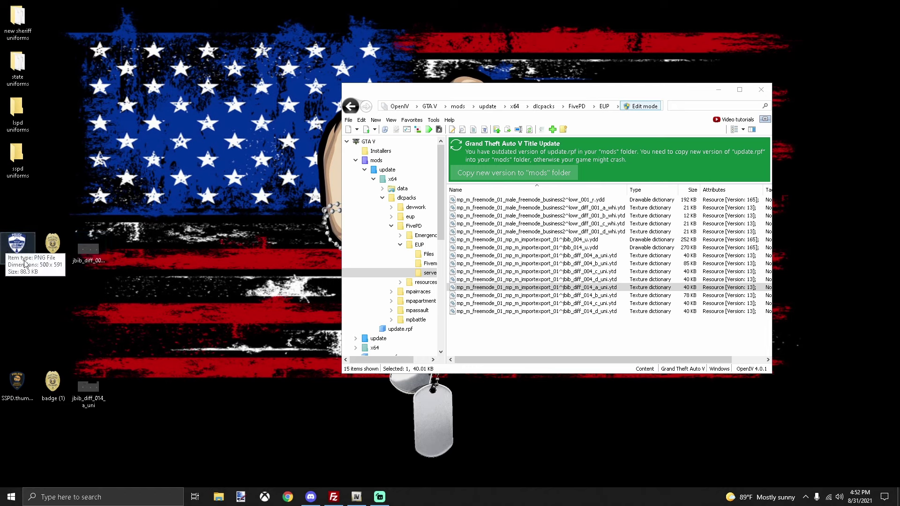
{"action": "left_click", "coordinate": [52, 253]}
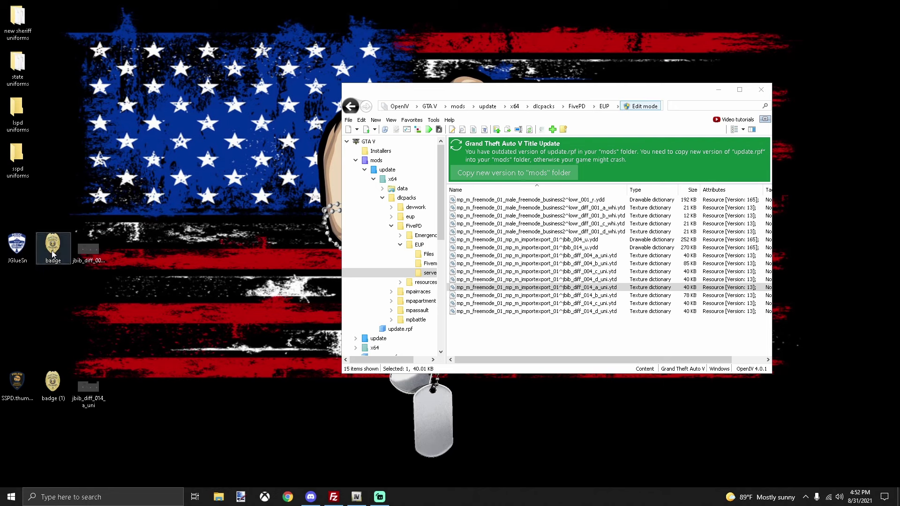
{"action": "left_click", "coordinate": [86, 255]}
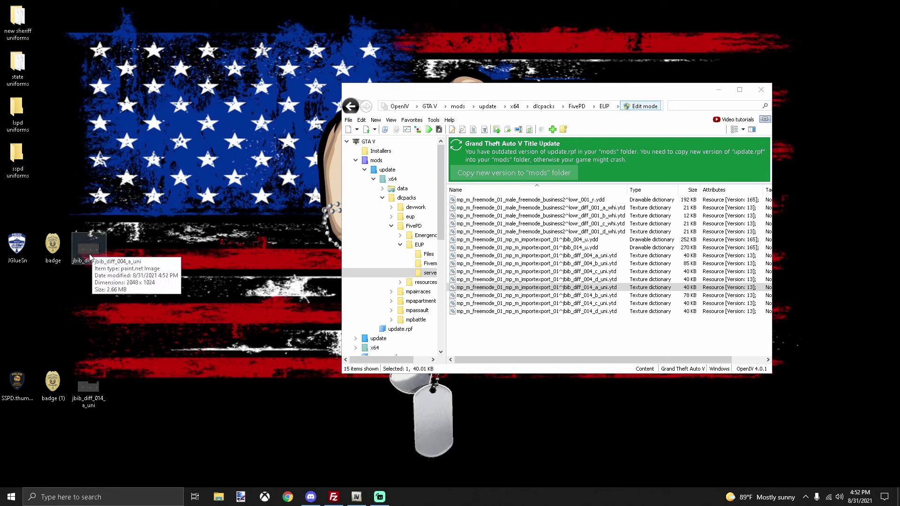
{"action": "left_click_drag", "start_coordinate": [128, 237], "coordinate": [18, 259]}
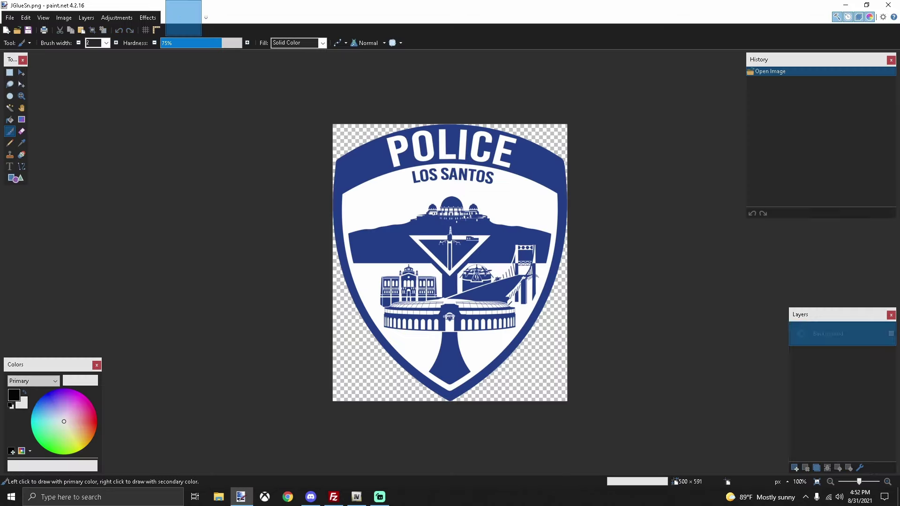
{"action": "scroll", "coordinate": [417, 348], "scroll_direction": "down", "scroll_amount": 2}
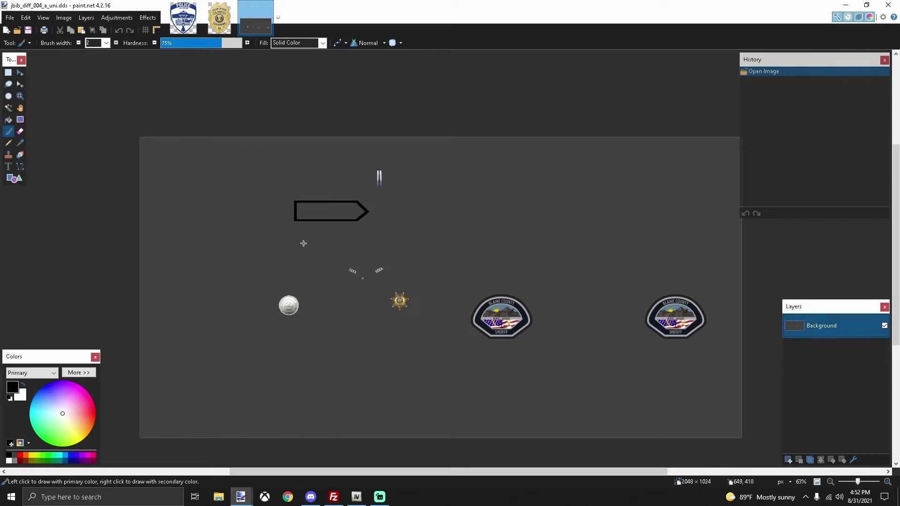
- Create a new blank image 2048 pixels wide and 1024 pixels high with the resolution set to 100
{"action": "left_click", "coordinate": [7, 30]}
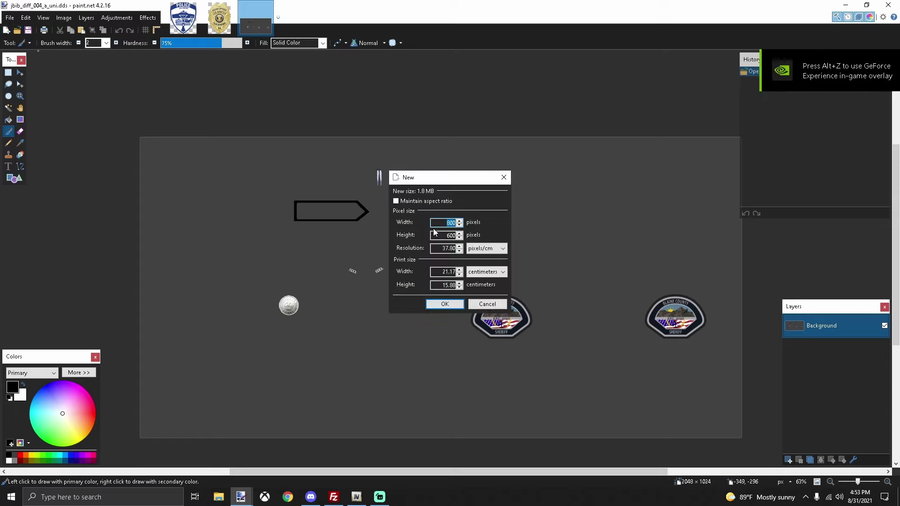
{"action": "type", "text": "2048"}
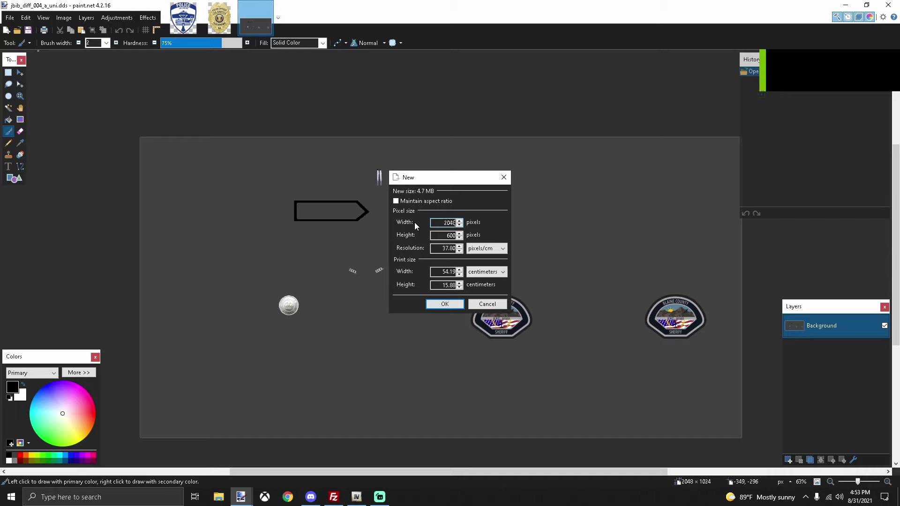
{"action": "key", "text": "Tab"}
{"action": "type", "text": "10"}
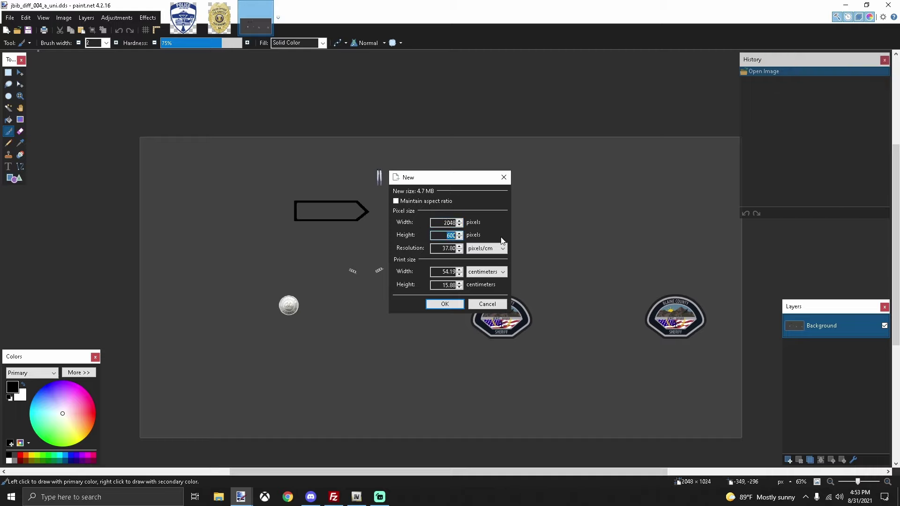
{"action": "type", "text": "24"}
{"action": "left_click_drag", "start_coordinate": [438, 248], "coordinate": [517, 248]}
{"action": "type", "text": "100"}
{"action": "left_click", "coordinate": [447, 304]}
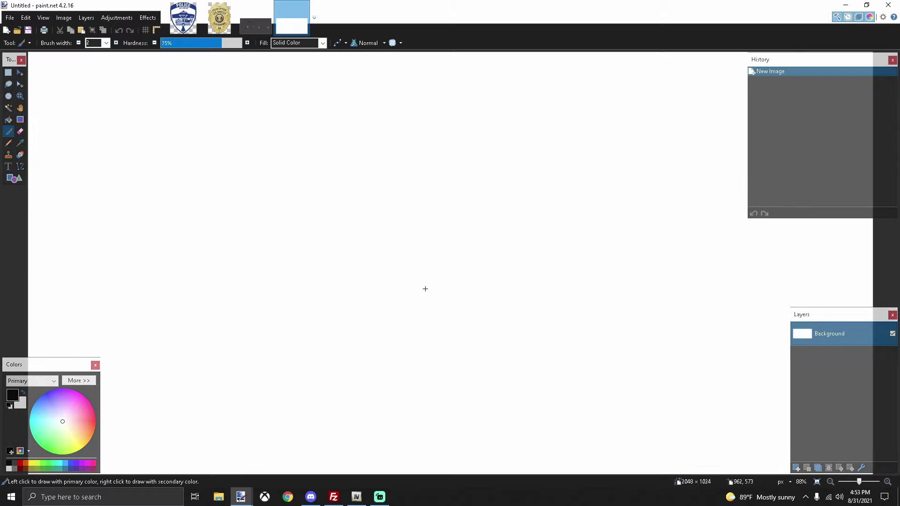
{"action": "scroll", "coordinate": [425, 289], "scroll_direction": "down", "scroll_amount": 2}
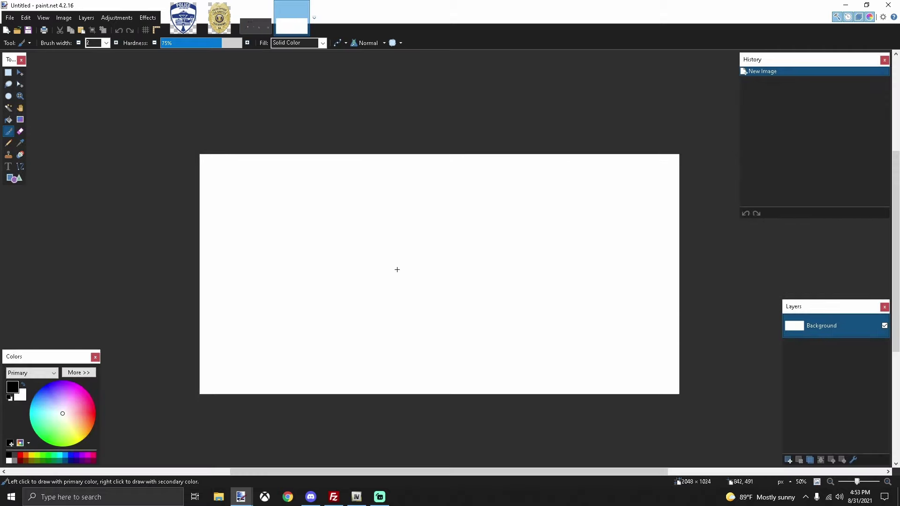
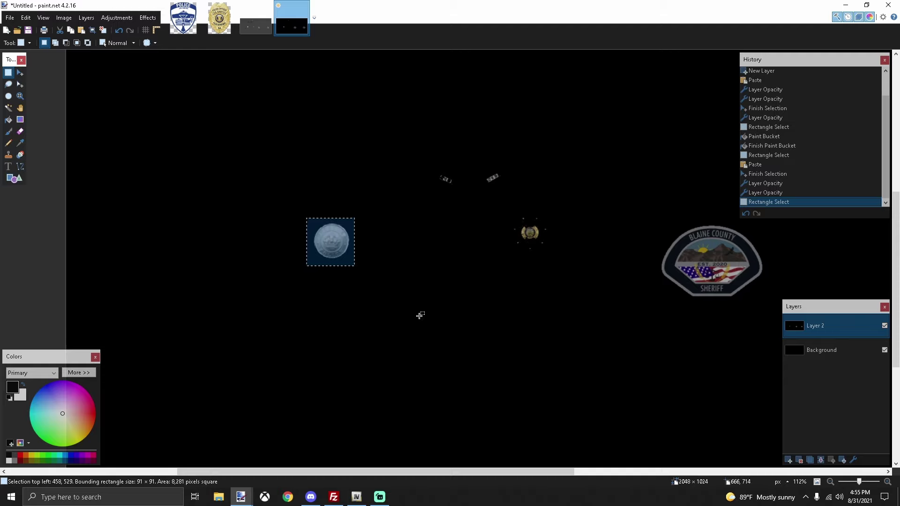
- Paste the copied silver round badge onto the Background layer at the selected area
{"action": "left_click", "coordinate": [824, 352]}
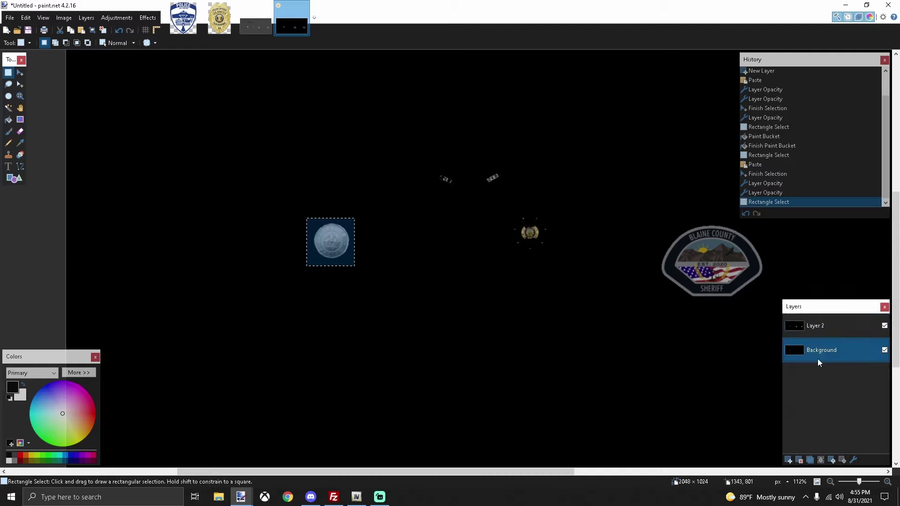
{"action": "key", "text": "ctrl+v"}
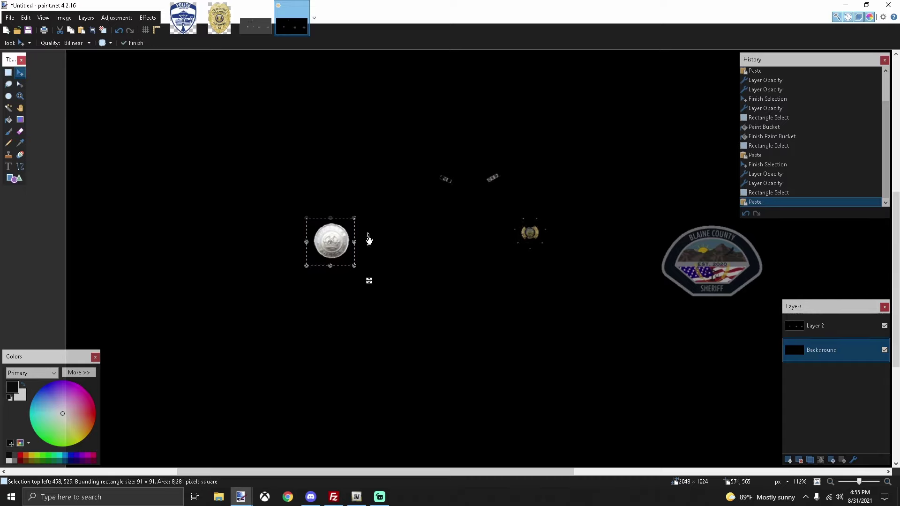
{"action": "scroll", "coordinate": [551, 324], "scroll_direction": "down", "scroll_amount": 4}
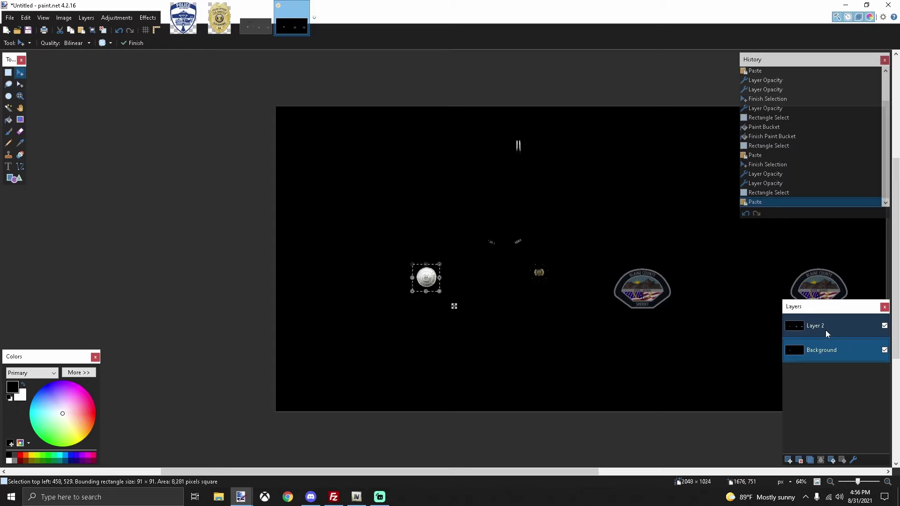
{"action": "left_click_drag", "start_coordinate": [448, 472], "coordinate": [515, 474]}
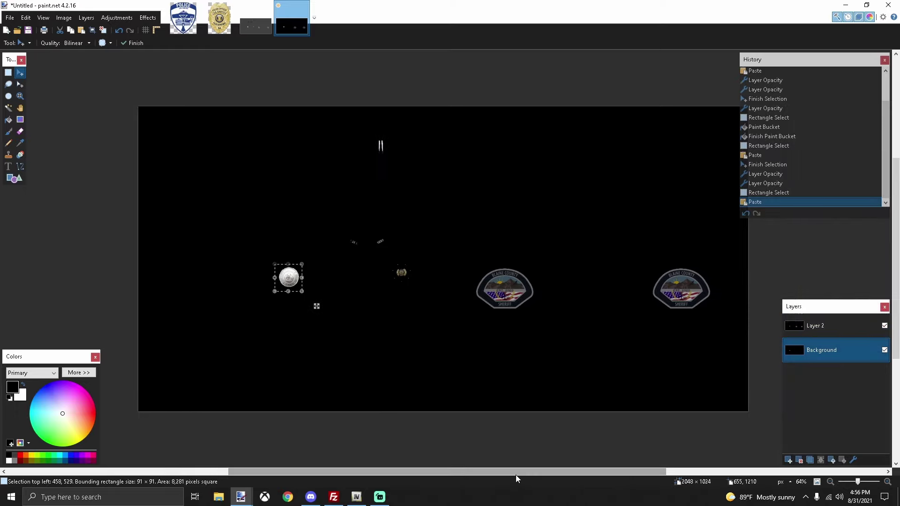
- Check the opacity in Layer 2's properties and leave them without changes
{"action": "left_click", "coordinate": [824, 327]}
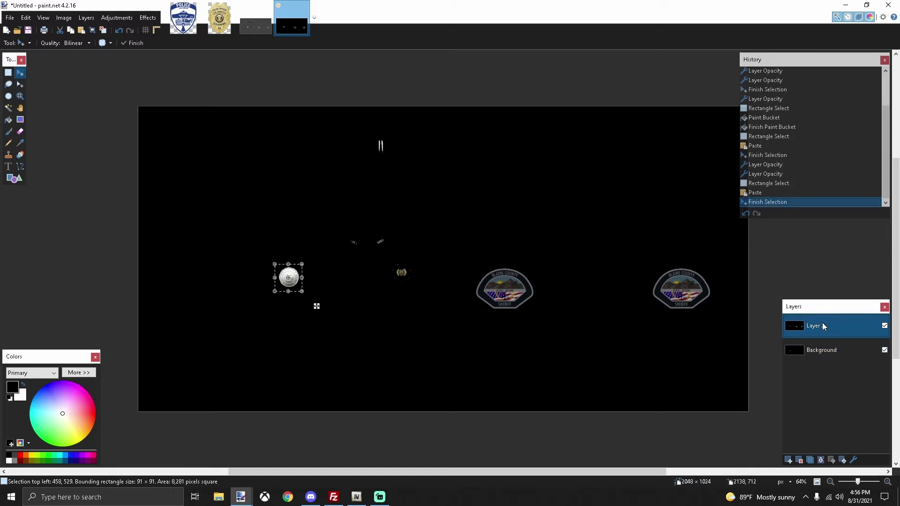
{"action": "left_click", "coordinate": [852, 459]}
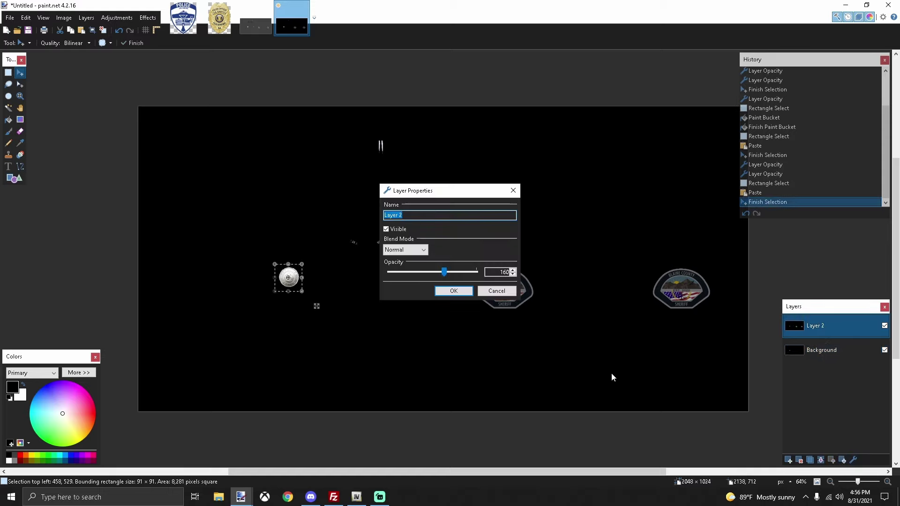
{"action": "left_click", "coordinate": [493, 291]}
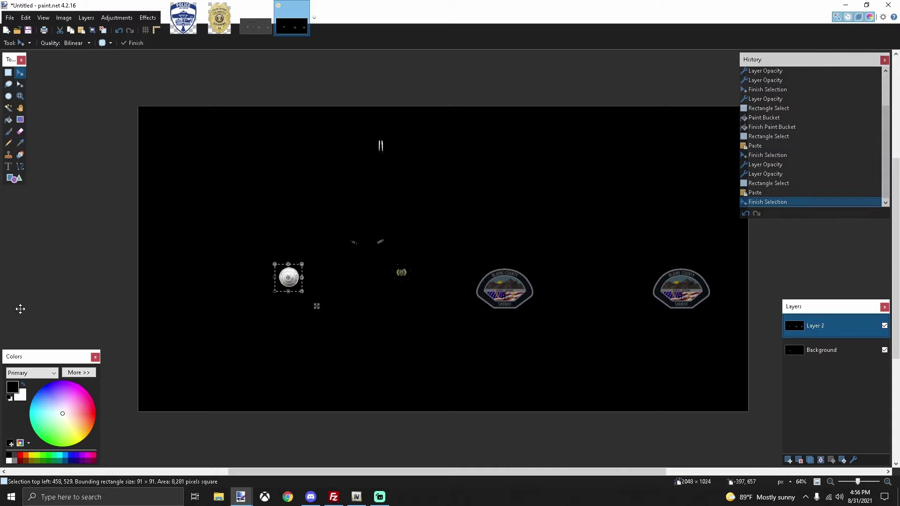
- Clear the selection and fill Layer 2's black area with dark grey using the Paint Bucket
{"action": "left_click", "coordinate": [13, 460]}
{"action": "left_click", "coordinate": [259, 183]}
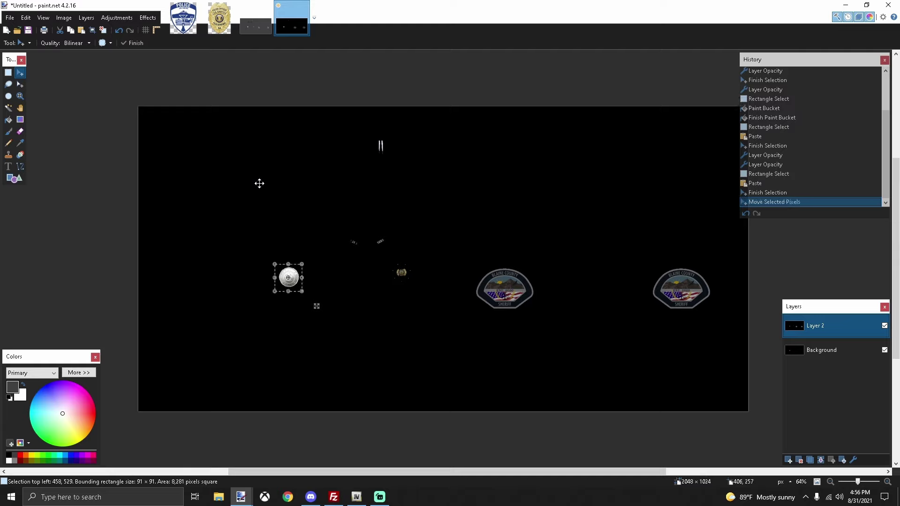
{"action": "left_click", "coordinate": [8, 73]}
{"action": "left_click", "coordinate": [94, 108]}
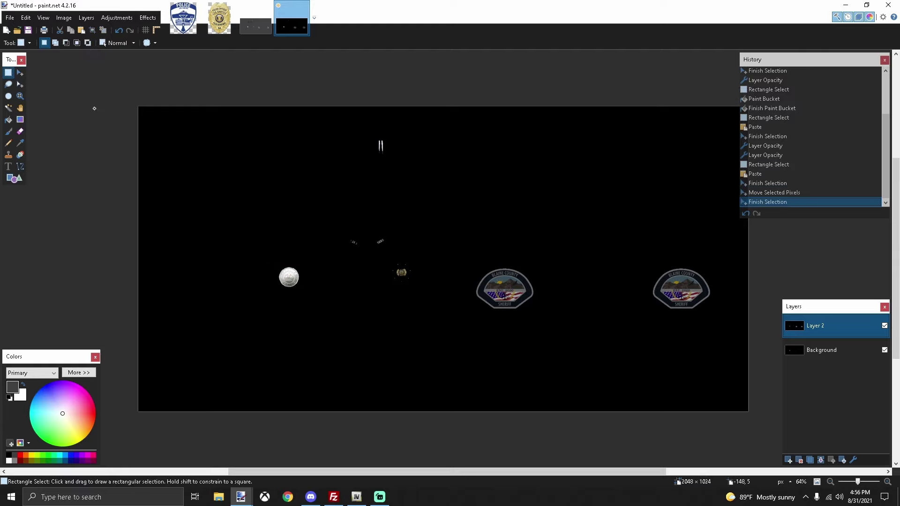
{"action": "left_click", "coordinate": [8, 120]}
{"action": "left_click", "coordinate": [253, 184]}
{"action": "scroll", "coordinate": [208, 184], "scroll_direction": "down", "scroll_amount": 1}
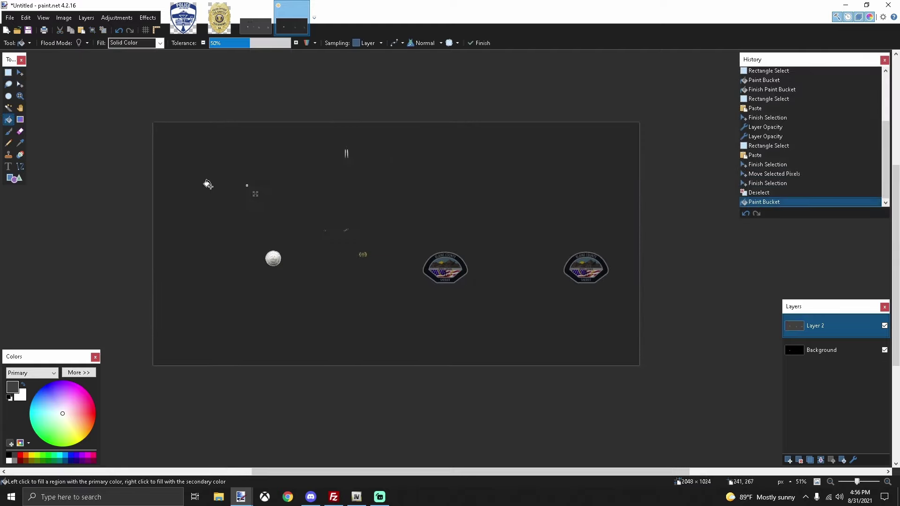
{"action": "scroll", "coordinate": [361, 244], "scroll_direction": "up", "scroll_amount": 2}
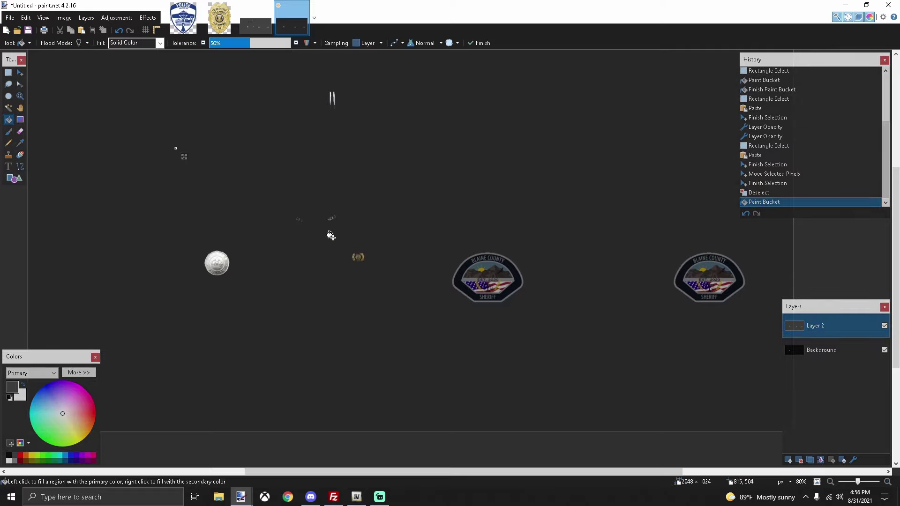
- Select the entire police officer badge in badge.png and copy it
{"action": "left_click", "coordinate": [219, 17]}
{"action": "left_click", "coordinate": [8, 72]}
{"action": "left_click_drag", "start_coordinate": [348, 153], "coordinate": [527, 383]}
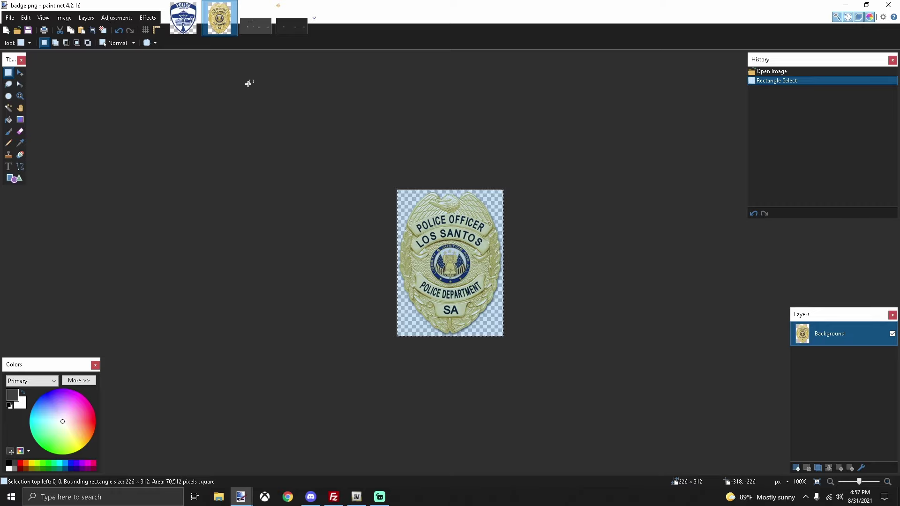
- Try pasting the police badge onto the Background layer of the untitled image, and undo the paste
{"action": "left_click", "coordinate": [280, 23]}
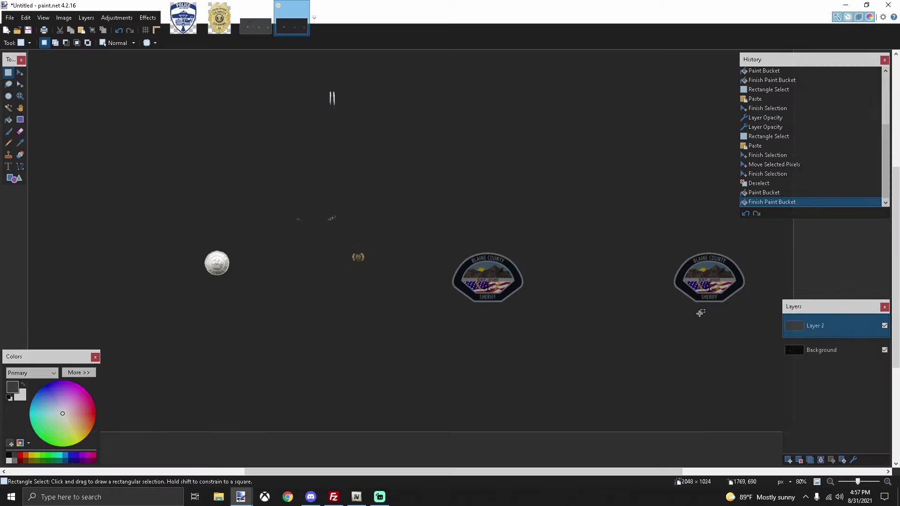
{"action": "left_click", "coordinate": [817, 351]}
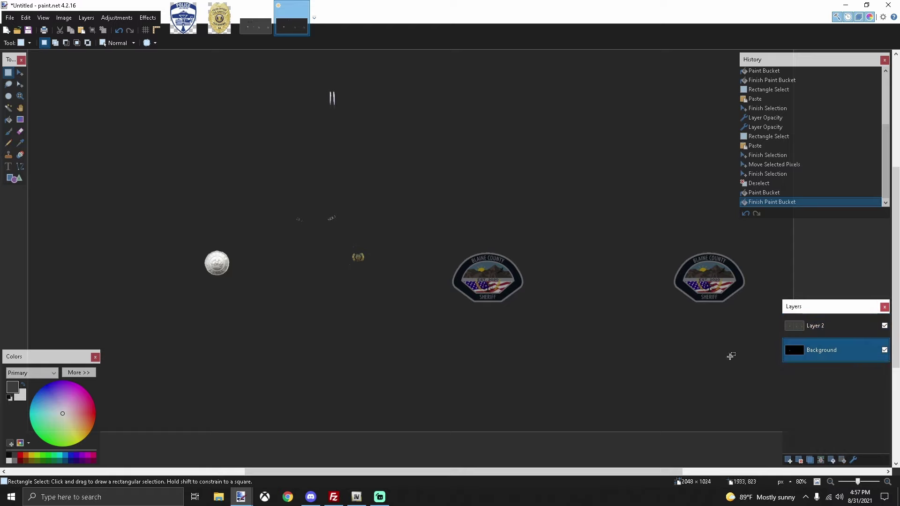
{"action": "key", "text": "ctrl+v"}
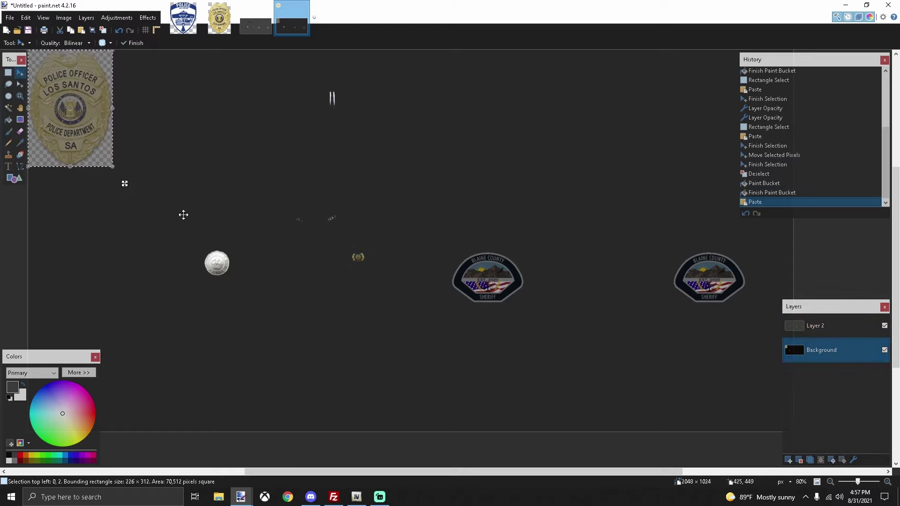
{"action": "key", "text": "ctrl+z"}
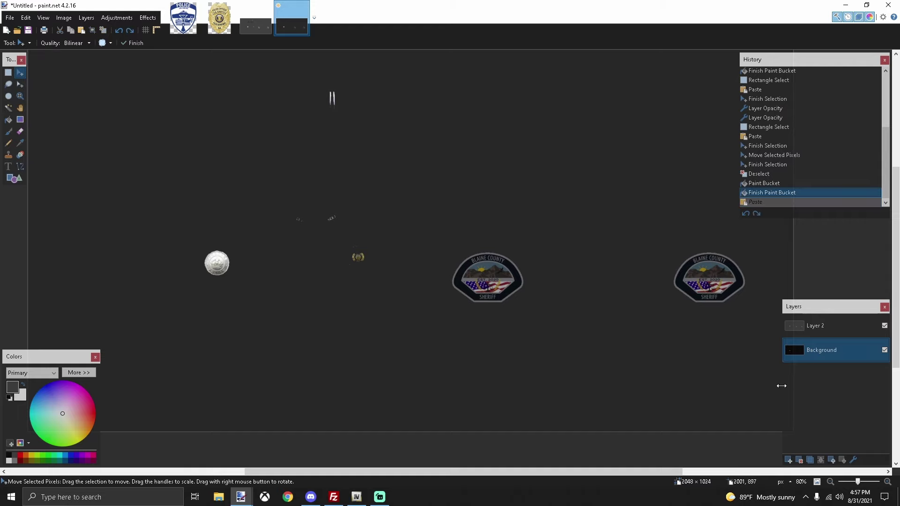
- Add a new empty layer and position it between Layer 2 and the Background layer
{"action": "left_click", "coordinate": [789, 461]}
{"action": "left_click", "coordinate": [830, 460]}
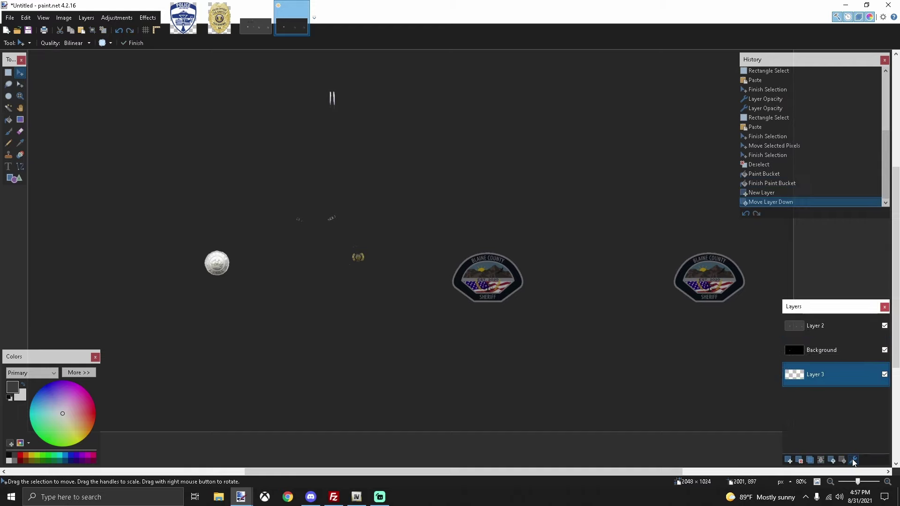
{"action": "left_click_drag", "start_coordinate": [822, 373], "coordinate": [817, 350]}
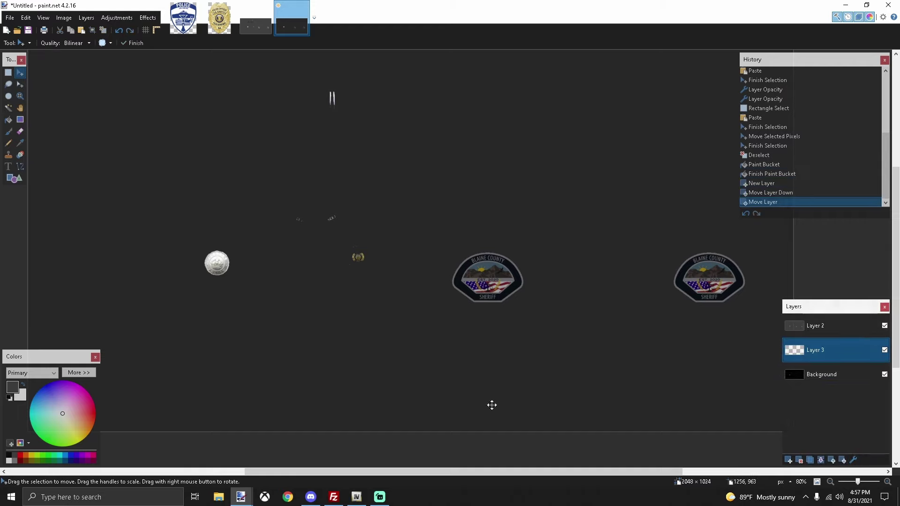
- Try pasting the police badge onto Layer 3 over the small gold emblem at full size, and undo it
{"action": "key", "text": "ctrl+v"}
{"action": "left_click_drag", "start_coordinate": [124, 182], "coordinate": [413, 332]}
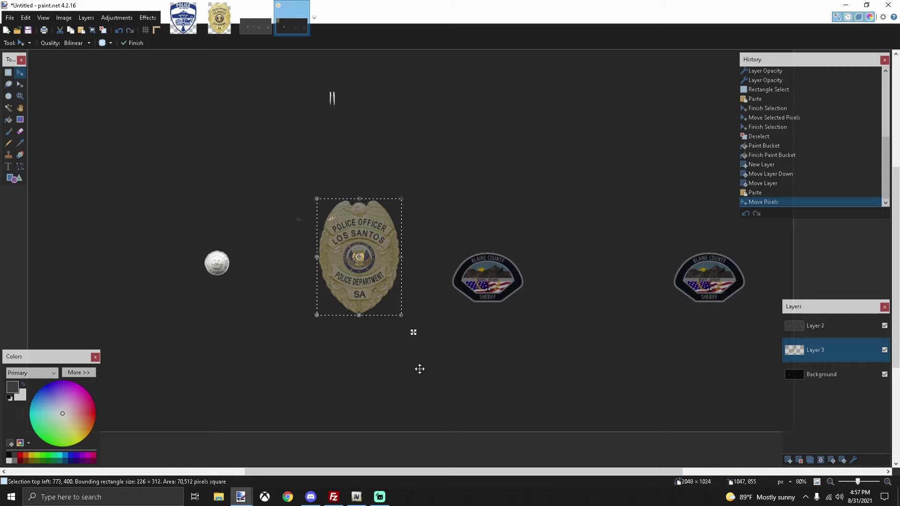
{"action": "key", "text": "ctrl+z"}
{"action": "key", "text": "ctrl+z"}
{"action": "left_click", "coordinate": [219, 18]}
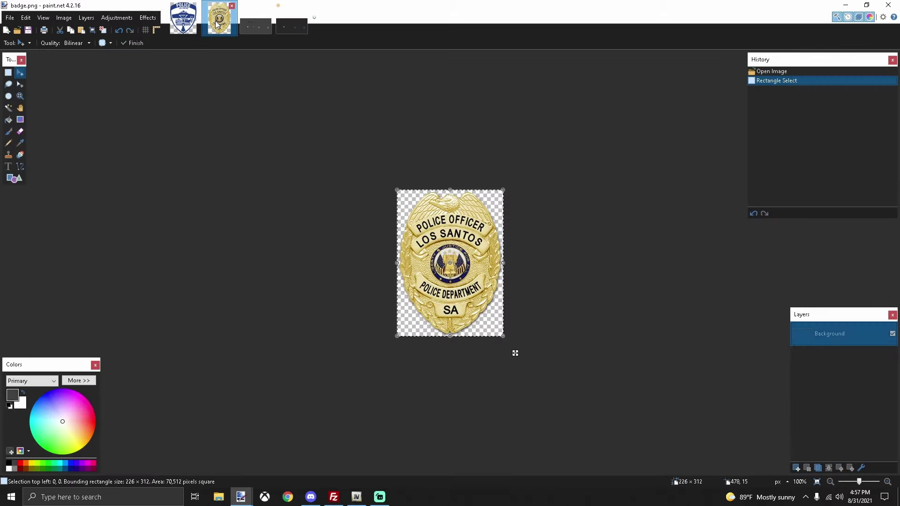
{"action": "left_click", "coordinate": [67, 18]}
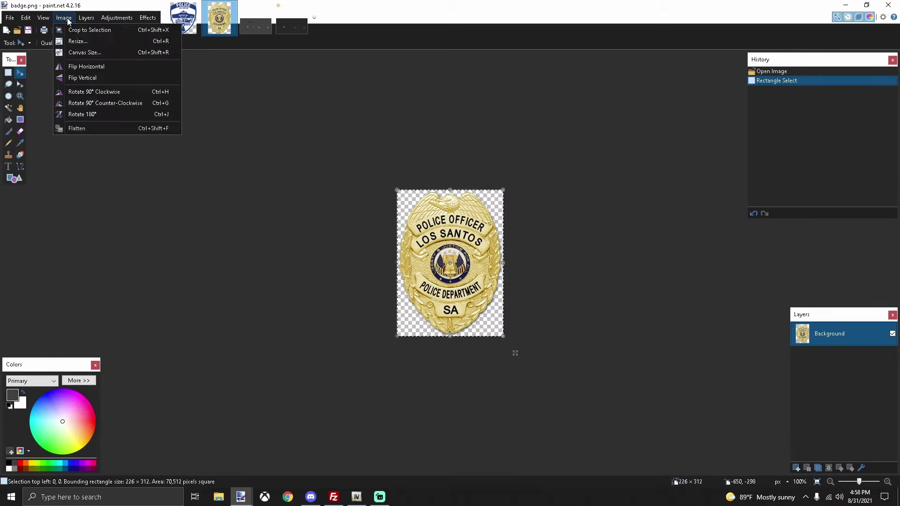
{"action": "left_click", "coordinate": [85, 46]}
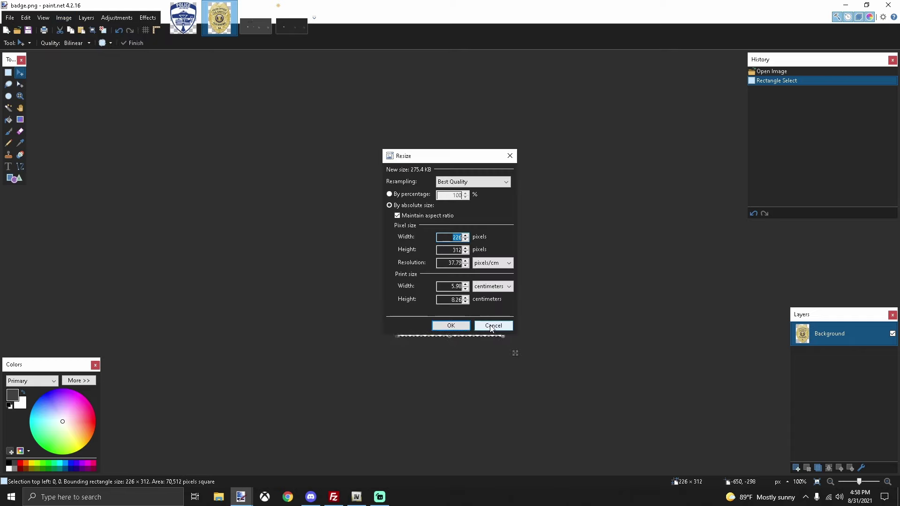
{"action": "key", "text": "Escape"}
{"action": "left_click", "coordinate": [286, 31]}
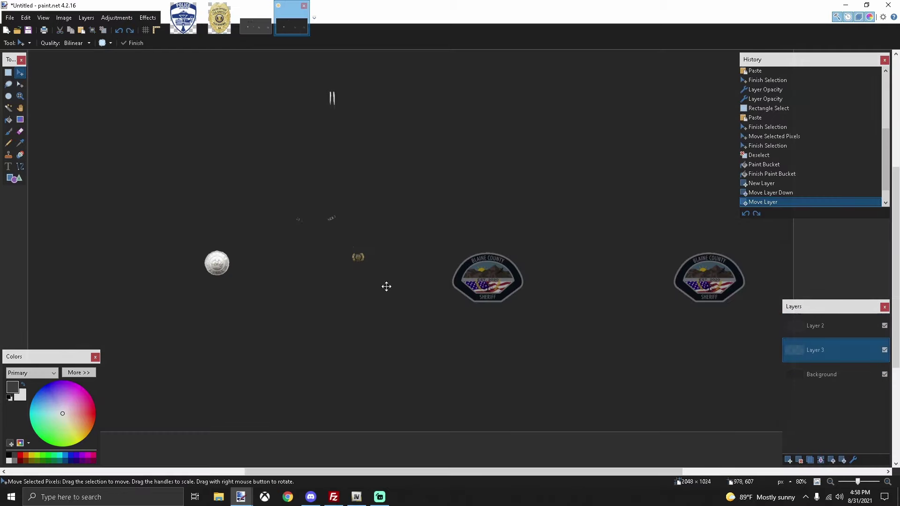
- Select all of Layer 3, paste the police badge and shrink it to about 42 × 61 px
{"action": "key", "text": "ctrl+a"}
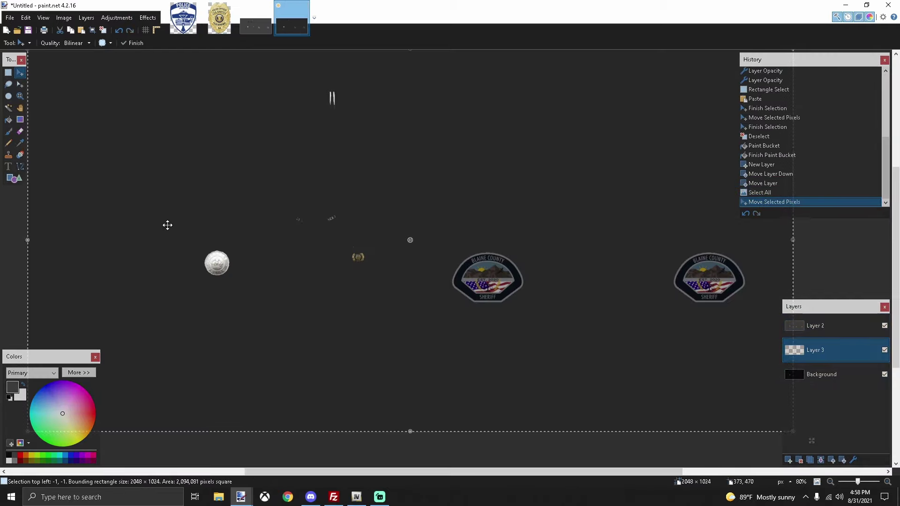
{"action": "key", "text": "ctrl+v"}
{"action": "left_click_drag", "start_coordinate": [129, 184], "coordinate": [232, 165]}
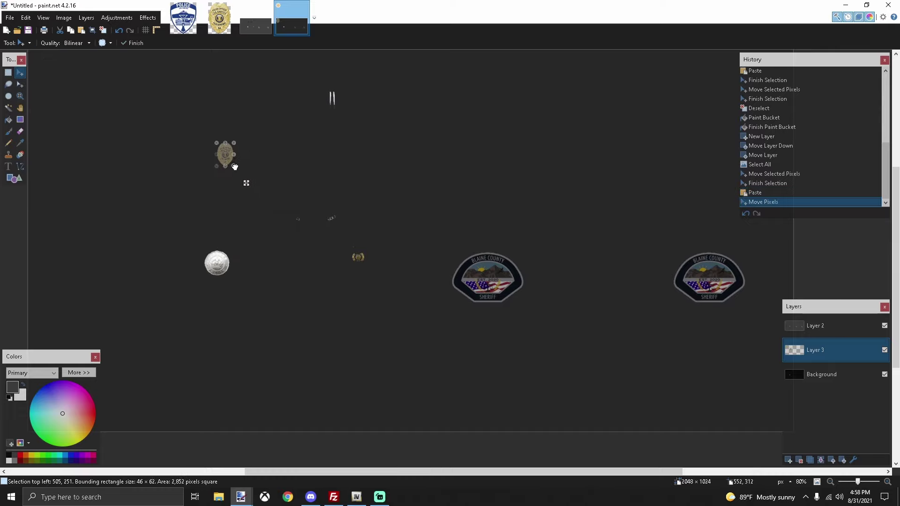
{"action": "scroll", "coordinate": [232, 162], "scroll_direction": "up", "scroll_amount": 10}
{"action": "scroll", "coordinate": [233, 159], "scroll_direction": "down", "scroll_amount": 2}
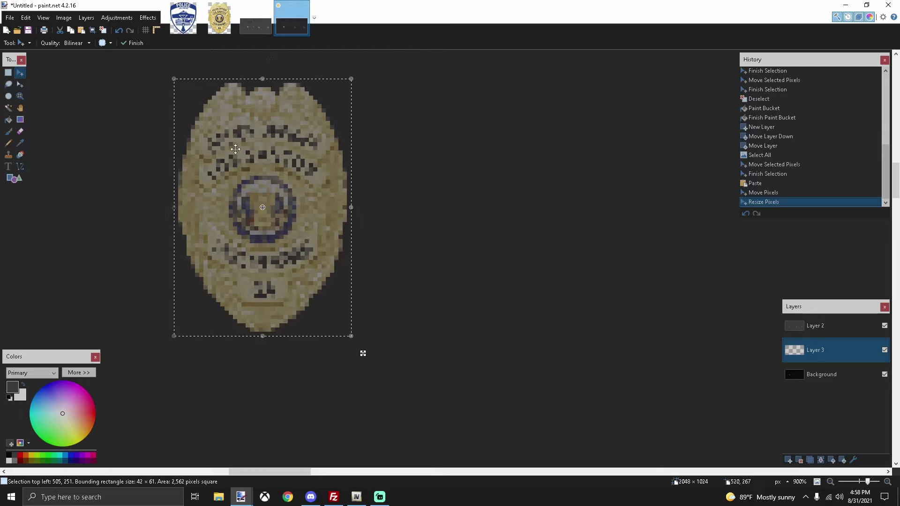
- Rescale the pasted badge freehand to about 80 × 105 px
{"action": "left_click_drag", "start_coordinate": [352, 338], "coordinate": [446, 140]}
{"action": "scroll", "coordinate": [409, 417], "scroll_direction": "down", "scroll_amount": 5}
{"action": "scroll", "coordinate": [445, 246], "scroll_direction": "down", "scroll_amount": 3}
{"action": "scroll", "coordinate": [435, 146], "scroll_direction": "up", "scroll_amount": 2}
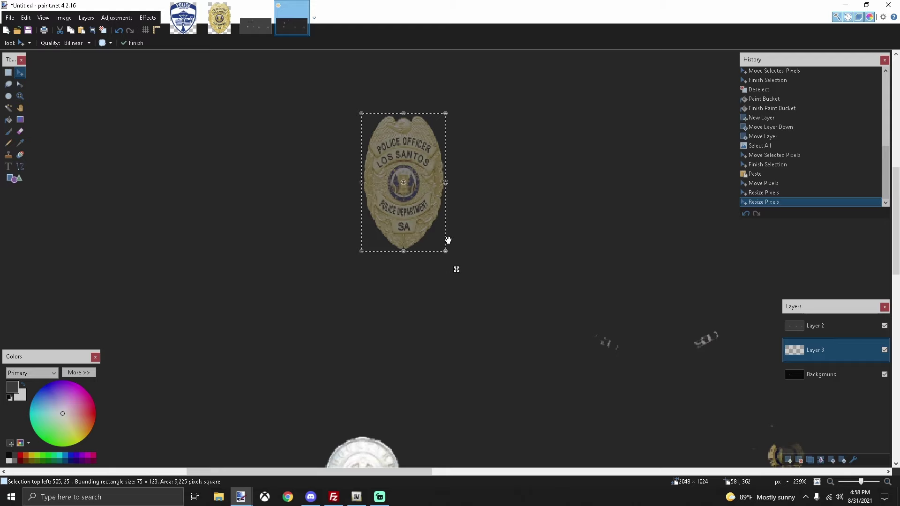
{"action": "left_click_drag", "start_coordinate": [447, 252], "coordinate": [454, 232]}
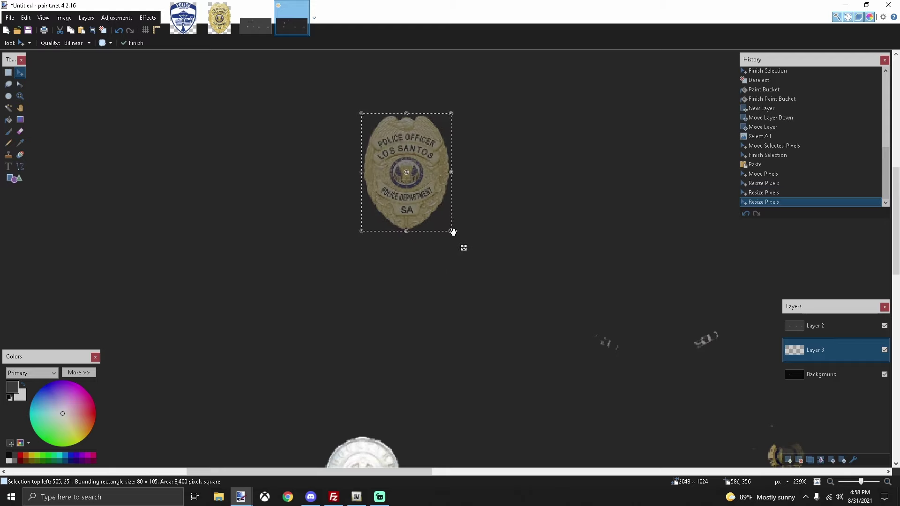
- Undo the badge's resizes, its move and the paste on Layer 3
{"action": "key", "text": "ctrl+z"}
{"action": "key", "text": "ctrl+z"}
{"action": "key", "text": "ctrl+z"}
{"action": "key", "text": "ctrl+z"}
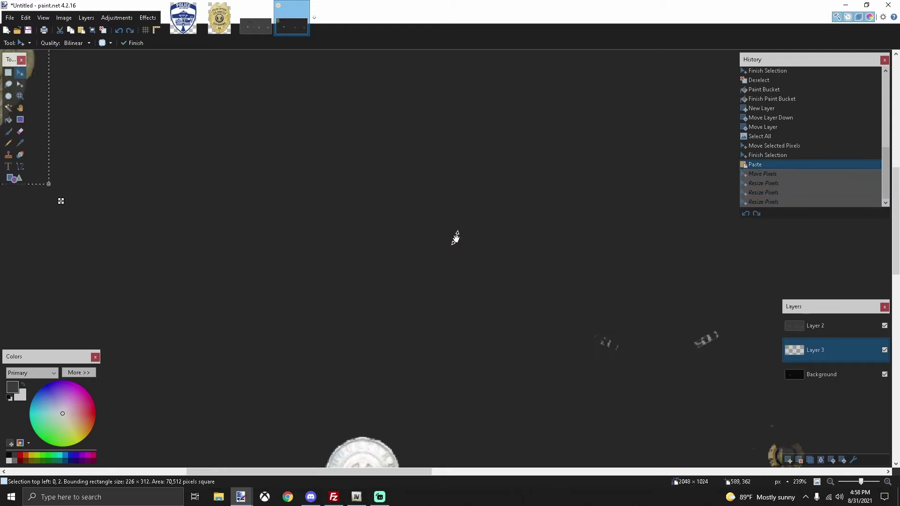
{"action": "key", "text": "ctrl+z"}
{"action": "scroll", "coordinate": [311, 226], "scroll_direction": "down", "scroll_amount": 2}
{"action": "scroll", "coordinate": [311, 225], "scroll_direction": "down", "scroll_amount": 4}
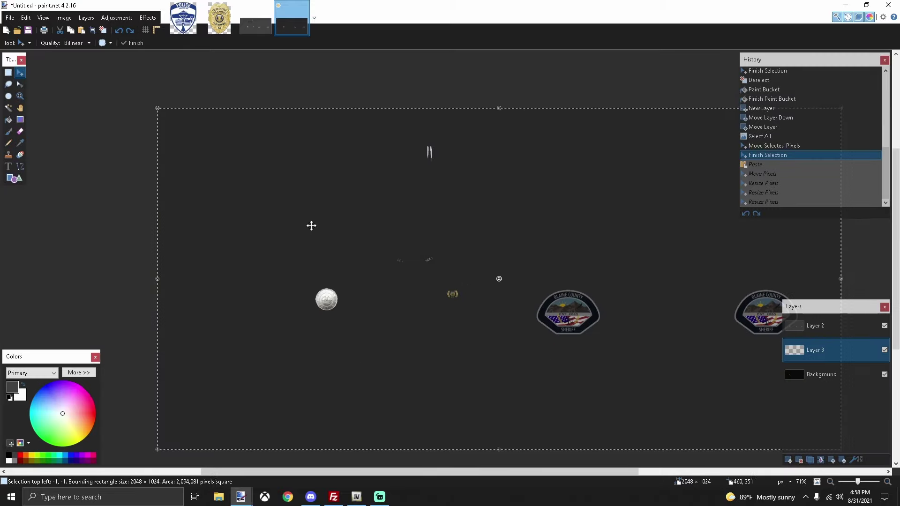
- Resize badge.png to a width of 150 pixels with the aspect ratio maintained and a resolution of 100 pixels/cm
{"action": "left_click", "coordinate": [215, 30]}
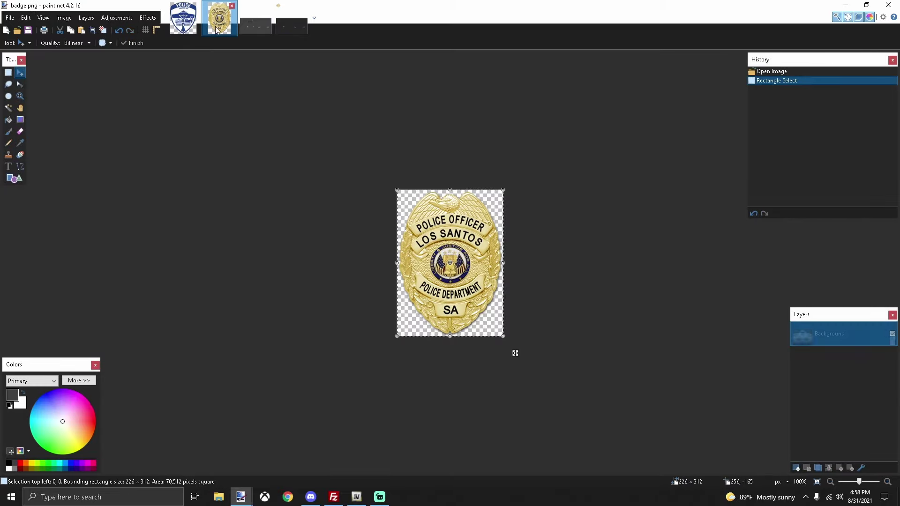
{"action": "left_click", "coordinate": [64, 17]}
{"action": "left_click", "coordinate": [77, 42]}
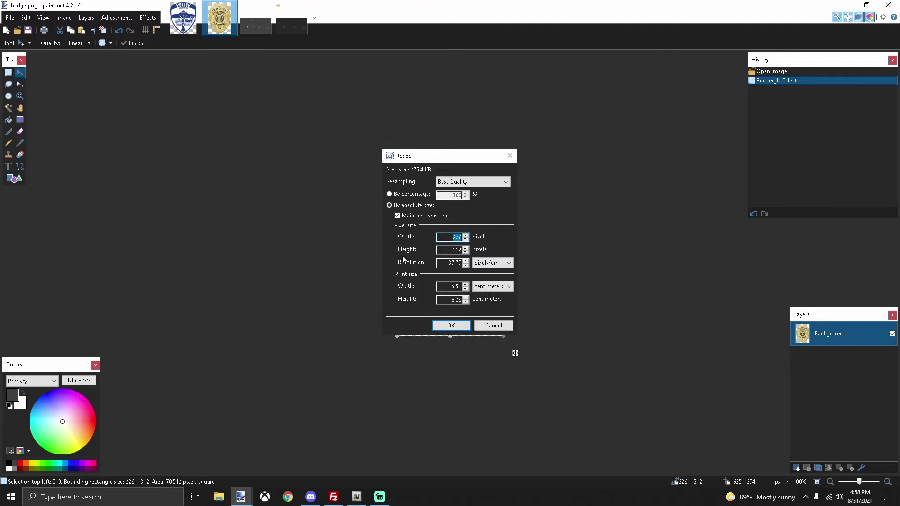
{"action": "left_click_drag", "start_coordinate": [443, 263], "coordinate": [463, 263]}
{"action": "left_click", "coordinate": [398, 216]}
{"action": "double_click", "coordinate": [449, 237]}
{"action": "type", "text": "150"}
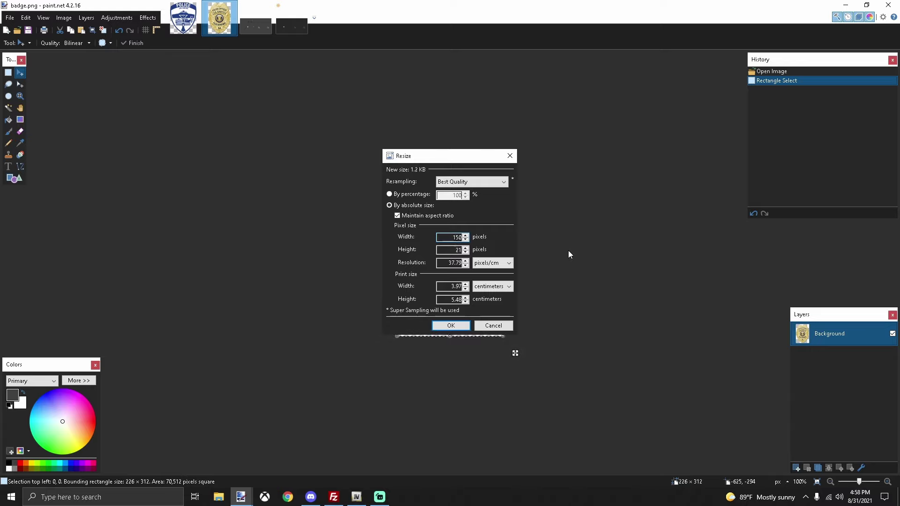
{"action": "key", "text": "Tab"}
{"action": "type", "text": "100"}
{"action": "left_click", "coordinate": [451, 325]}
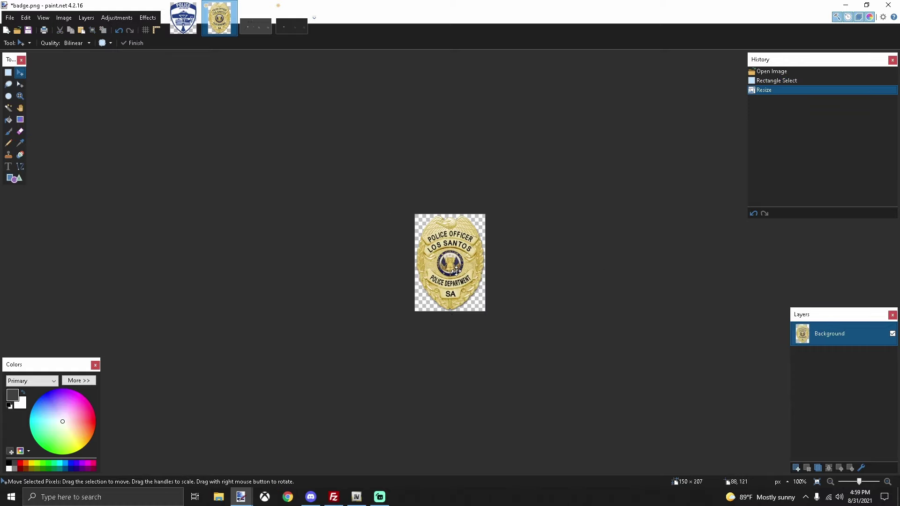
- Resize badge.png to a width of 100 pixels with the aspect ratio maintained
{"action": "left_click", "coordinate": [63, 18]}
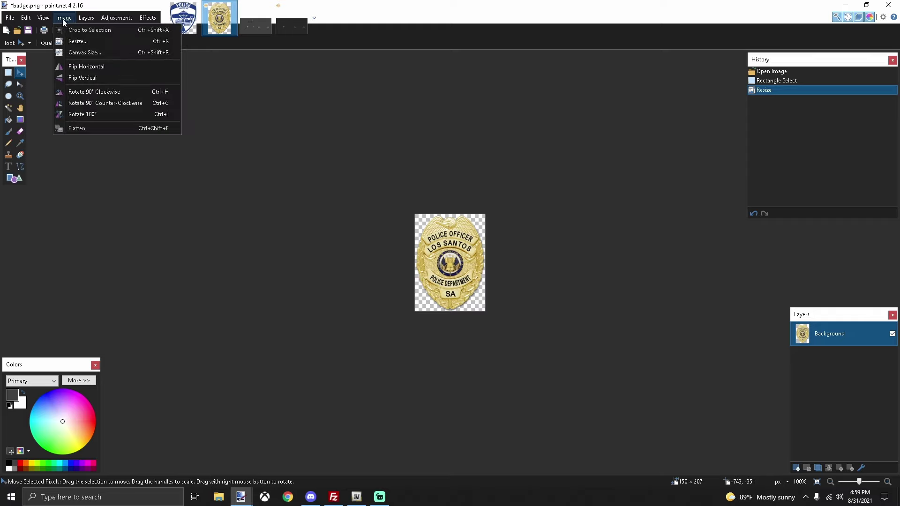
{"action": "left_click", "coordinate": [70, 39]}
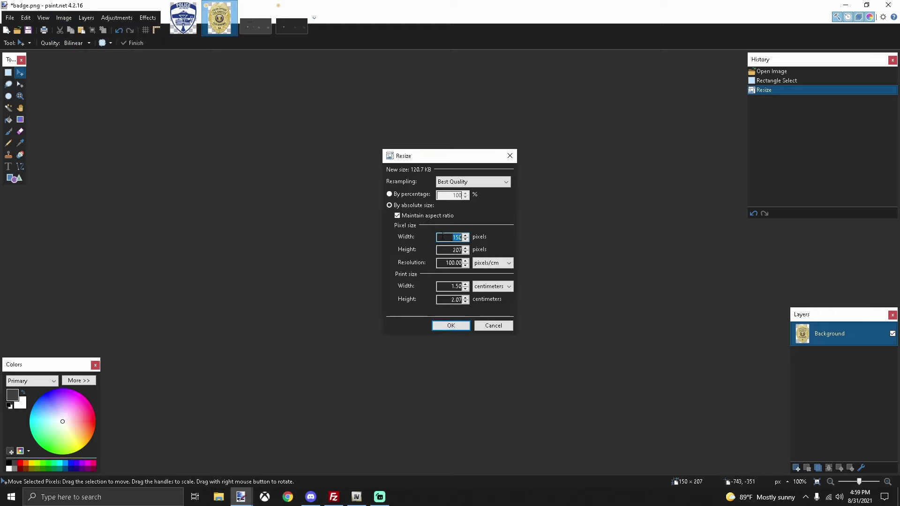
{"action": "type", "text": "10"}
{"action": "key", "text": "Return"}
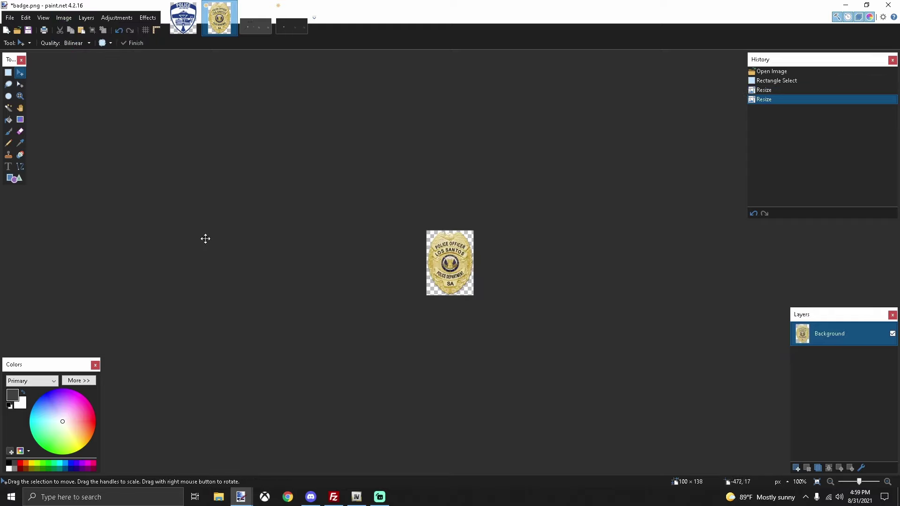
- Copy the 100-pixel-wide badge, try pasting it on Layer 3 over the small gold emblem, and undo the move and paste
{"action": "left_click", "coordinate": [8, 72]}
{"action": "left_click_drag", "start_coordinate": [422, 221], "coordinate": [525, 364]}
{"action": "left_click", "coordinate": [291, 21]}
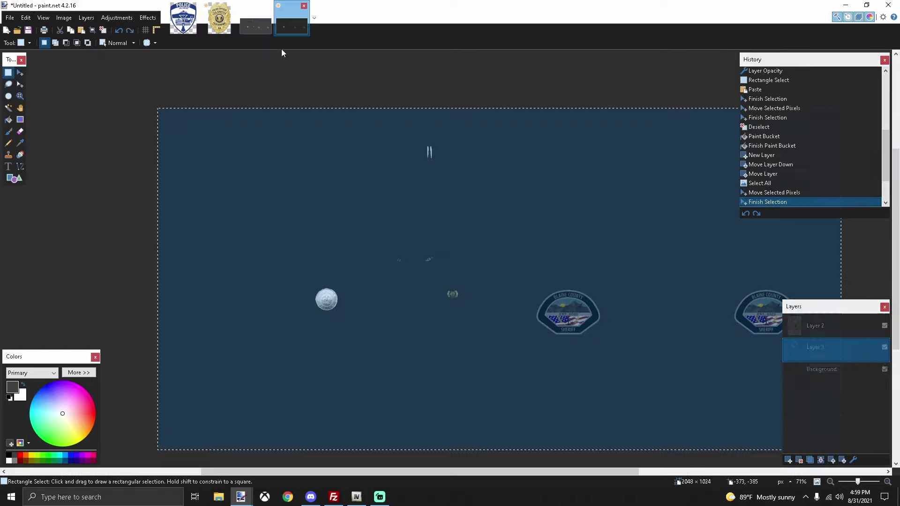
{"action": "key", "text": "ctrl+v"}
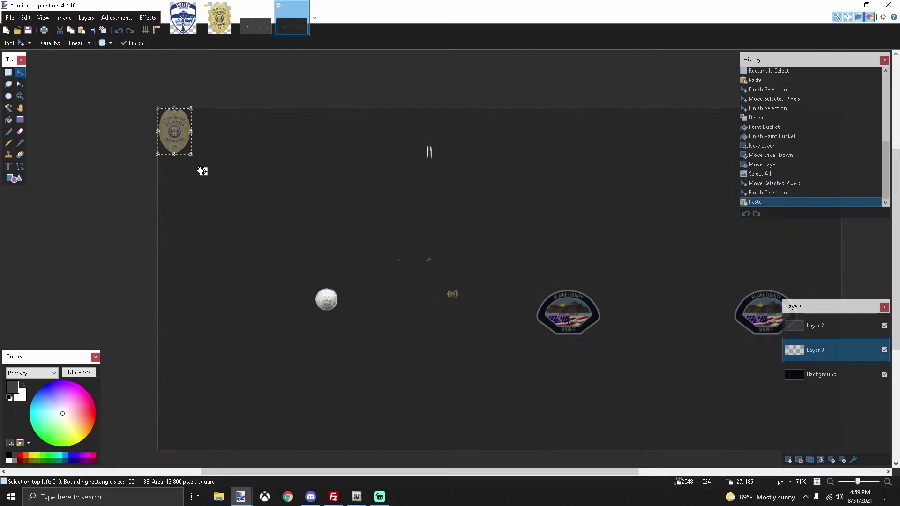
{"action": "left_click_drag", "start_coordinate": [201, 171], "coordinate": [482, 334]}
{"action": "key", "text": "ctrl+z"}
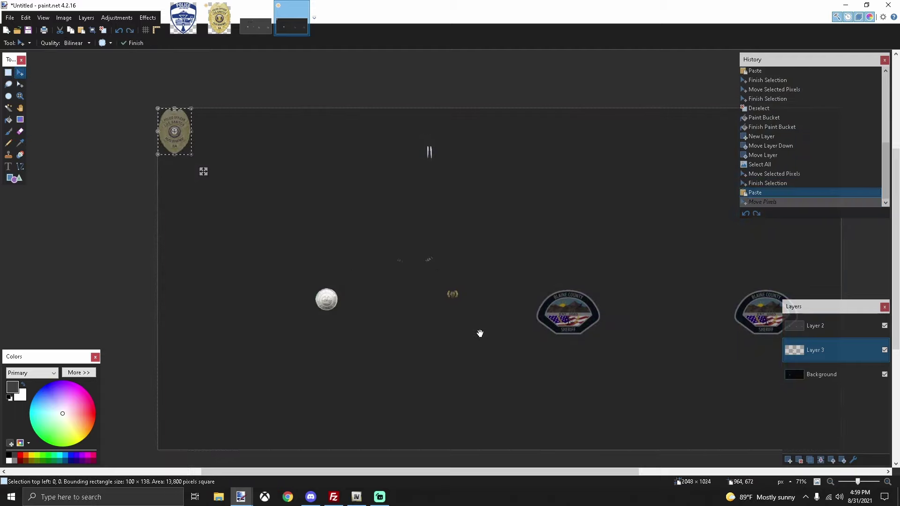
{"action": "key", "text": "ctrl+z"}
- Resize badge.png to a width of 70 pixels with the aspect ratio maintained
{"action": "left_click", "coordinate": [219, 19]}
{"action": "left_click", "coordinate": [64, 18]}
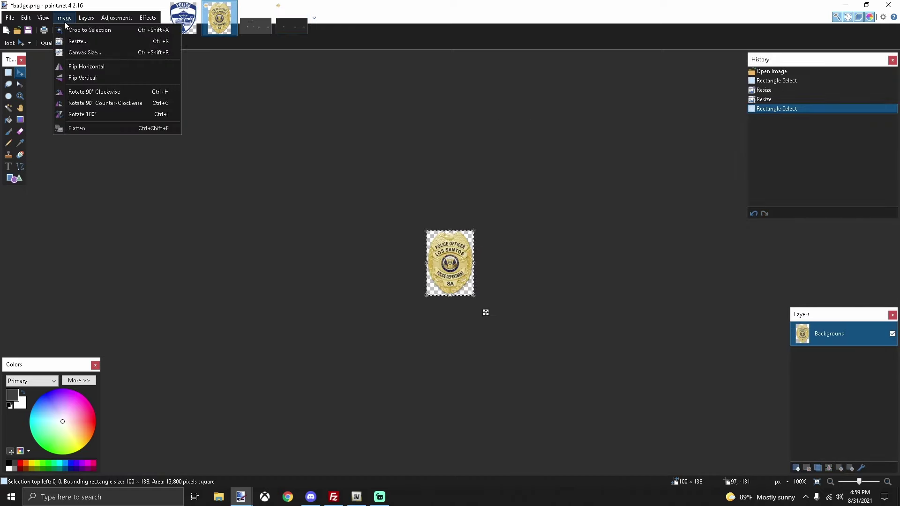
{"action": "left_click", "coordinate": [73, 41]}
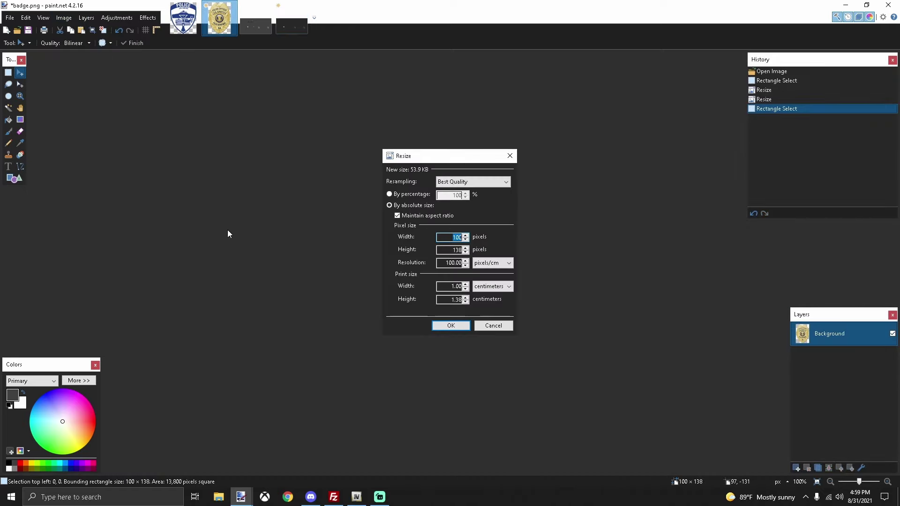
{"action": "type", "text": "75"}
{"action": "left_click", "coordinate": [450, 325]}
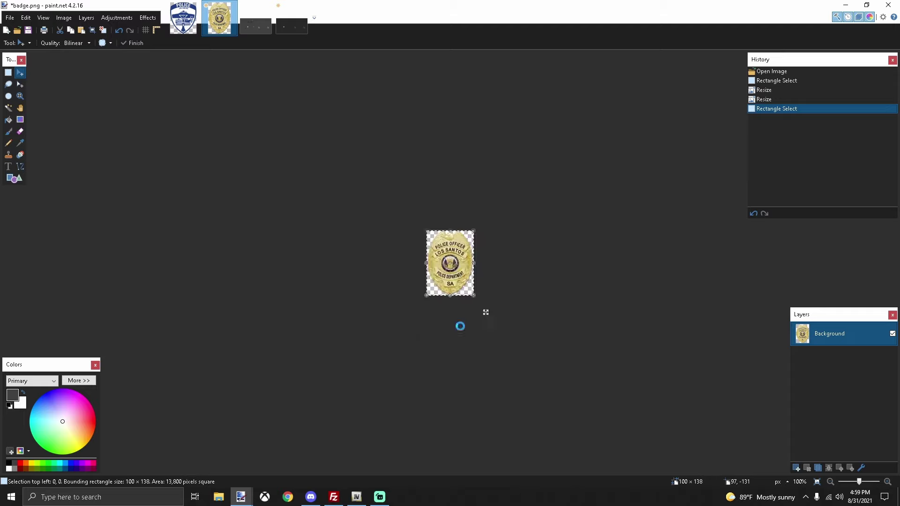
- Select and copy the whole resized badge, paste it onto Layer 3 of the untitled image and place it over the small gold emblem
{"action": "scroll", "coordinate": [459, 265], "scroll_direction": "up", "scroll_amount": 3, "text": "ctrl"}
{"action": "scroll", "coordinate": [459, 265], "scroll_direction": "down", "scroll_amount": 1}
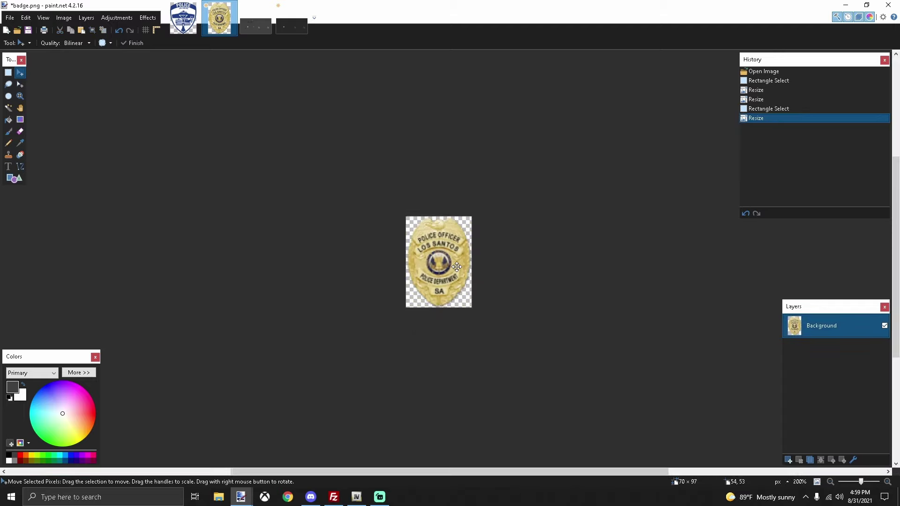
{"action": "scroll", "coordinate": [450, 262], "scroll_direction": "down", "scroll_amount": 1}
{"action": "key", "text": "s"}
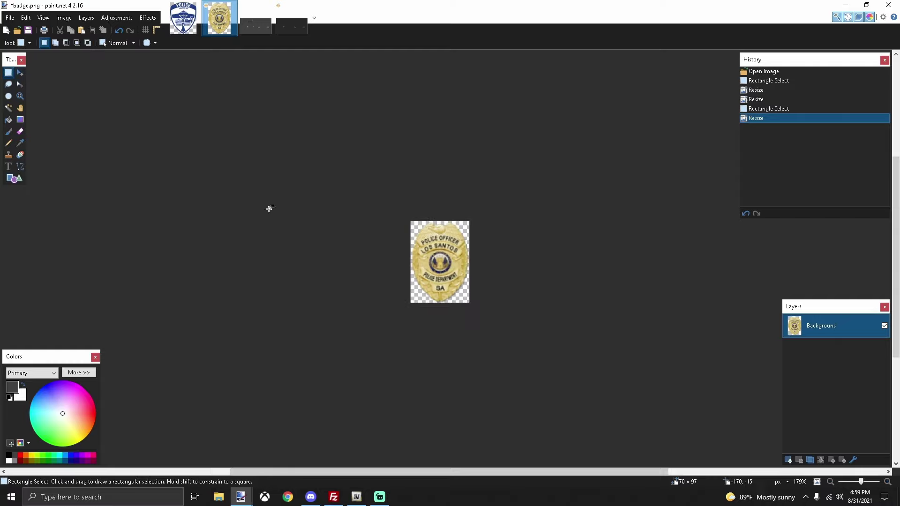
{"action": "left_click_drag", "start_coordinate": [402, 216], "coordinate": [472, 317]}
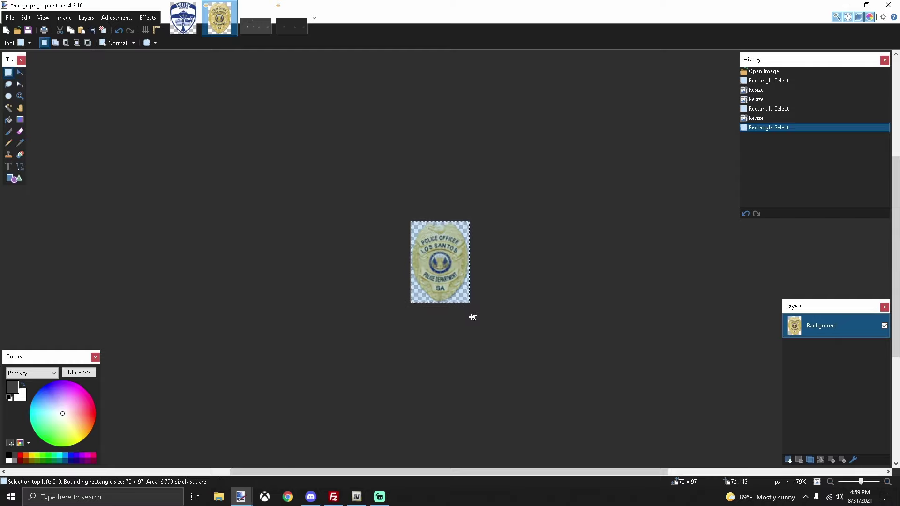
{"action": "left_click", "coordinate": [281, 29]}
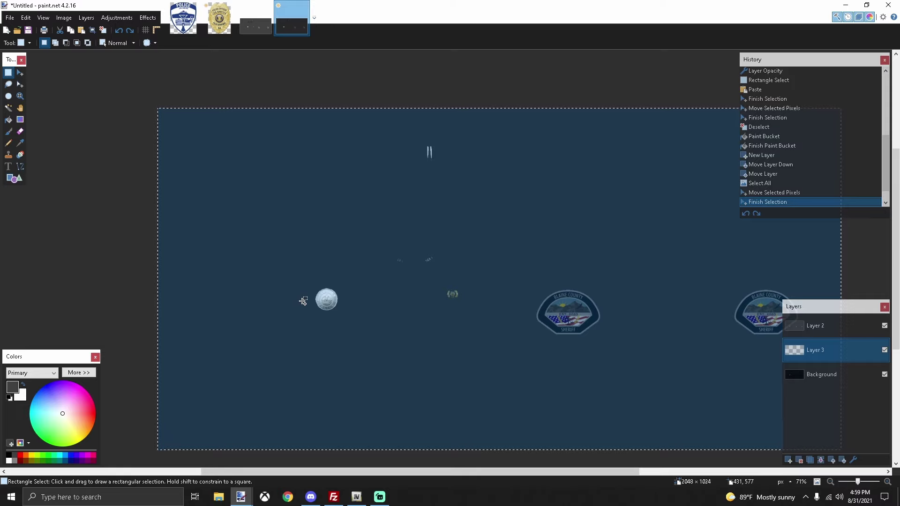
{"action": "key", "text": "ctrl+v"}
{"action": "left_click_drag", "start_coordinate": [194, 159], "coordinate": [476, 330]}
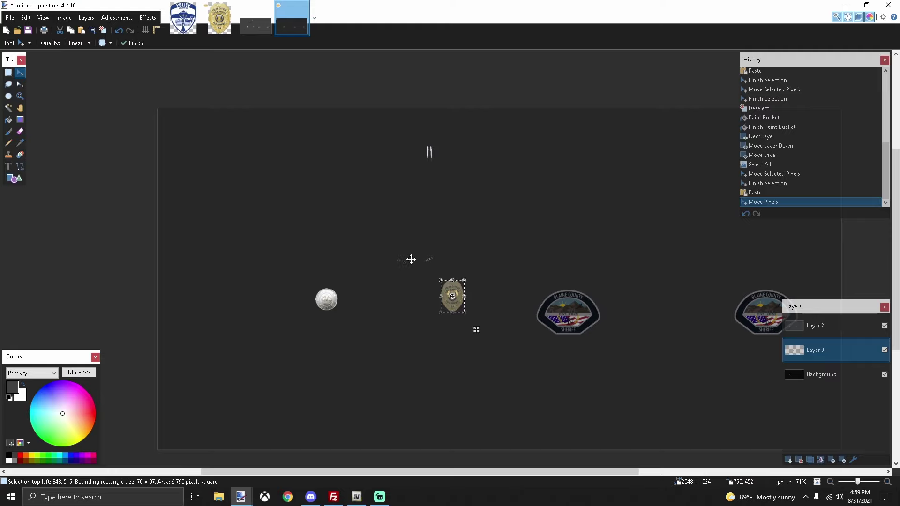
{"action": "left_click_drag", "start_coordinate": [394, 475], "coordinate": [437, 471]}
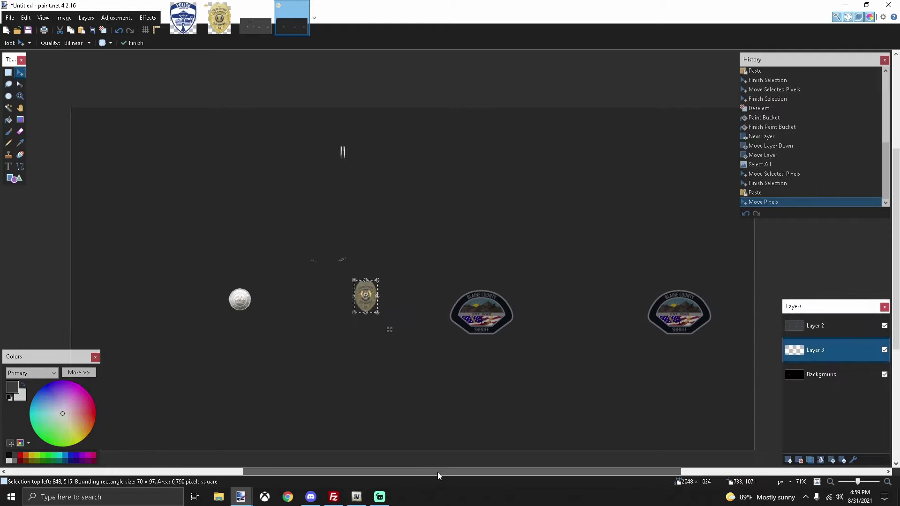
- Check the police patch in JGlueSn.png, switch to Chrome and search Google Images for "los santos police patch"
{"action": "left_click", "coordinate": [182, 18]}
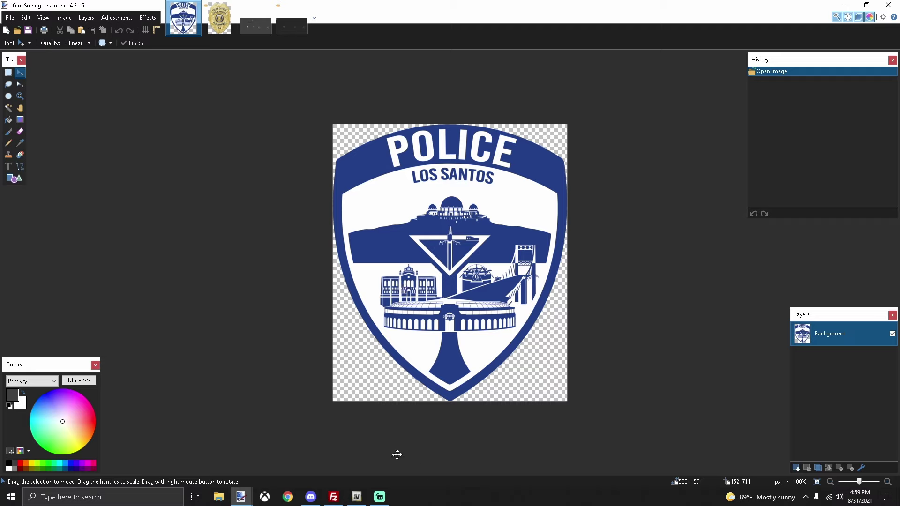
{"action": "left_click", "coordinate": [288, 497]}
{"action": "left_click", "coordinate": [356, 276]}
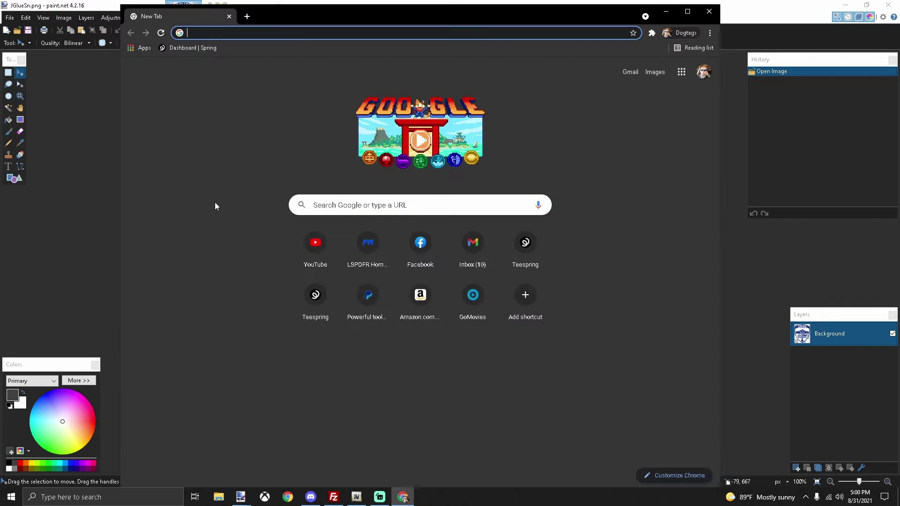
{"action": "type", "text": "los"}
{"action": "key", "text": "Return"}
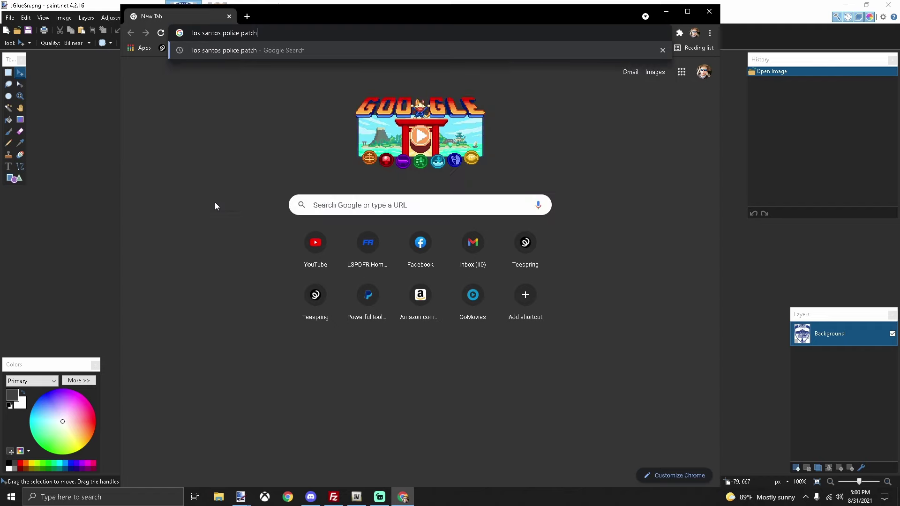
{"action": "left_click", "coordinate": [252, 95]}
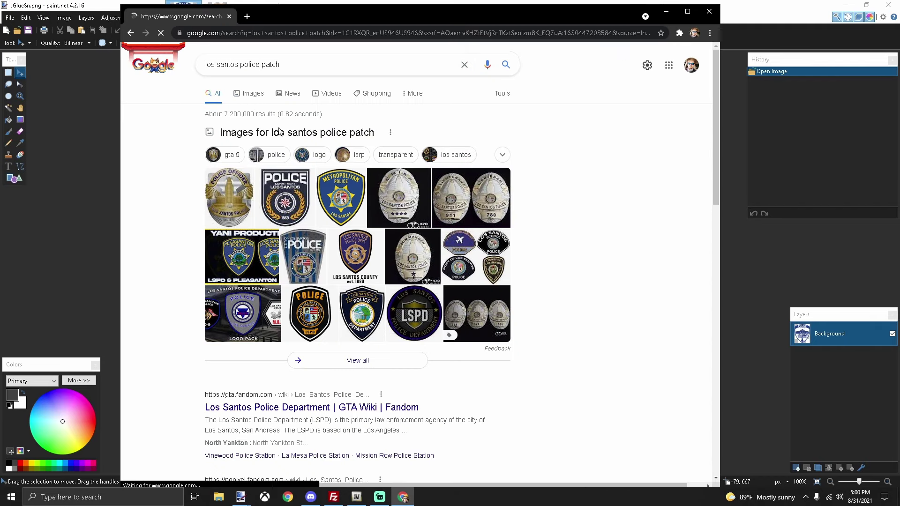
- Filter the "los santos police patch" image results to large images and look through the patches
{"action": "left_click", "coordinate": [488, 88]}
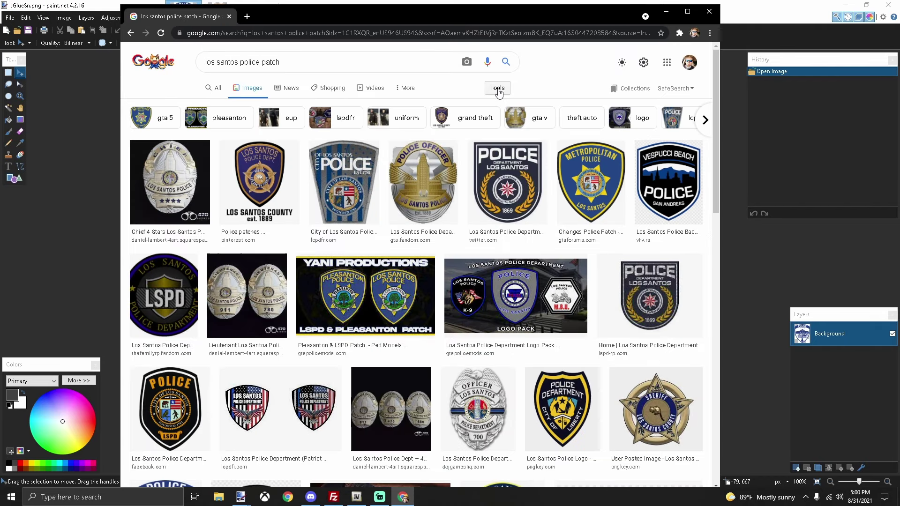
{"action": "left_click", "coordinate": [204, 106]}
{"action": "left_click", "coordinate": [206, 136]}
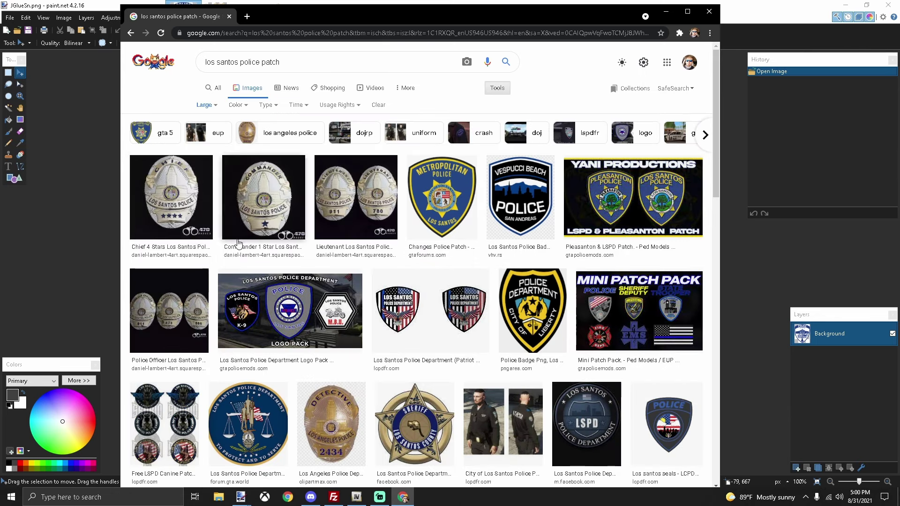
{"action": "scroll", "coordinate": [431, 225], "scroll_direction": "down", "scroll_amount": 2}
{"action": "scroll", "coordinate": [432, 225], "scroll_direction": "down", "scroll_amount": 2}
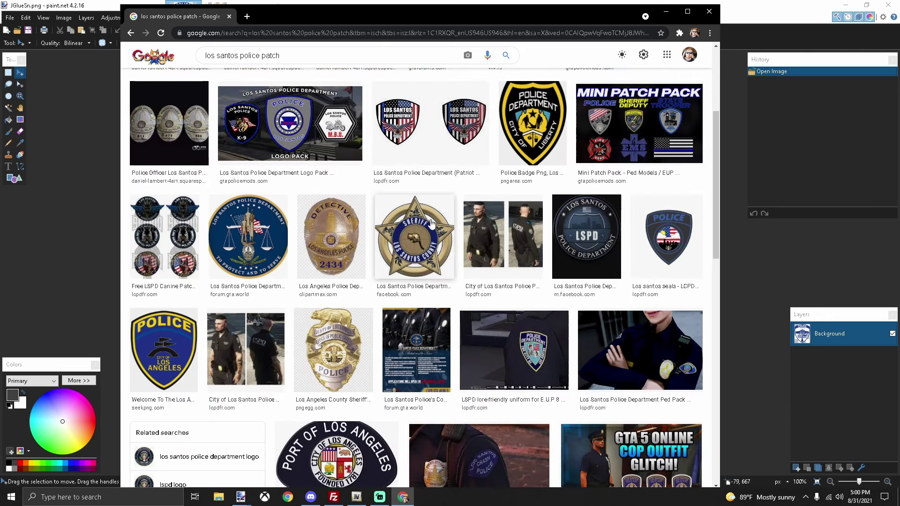
{"action": "scroll", "coordinate": [431, 225], "scroll_direction": "up", "scroll_amount": 4}
- Change the image size filter to Medium, look through the patch results and close the browser to return to paint.net
{"action": "left_click", "coordinate": [205, 105]}
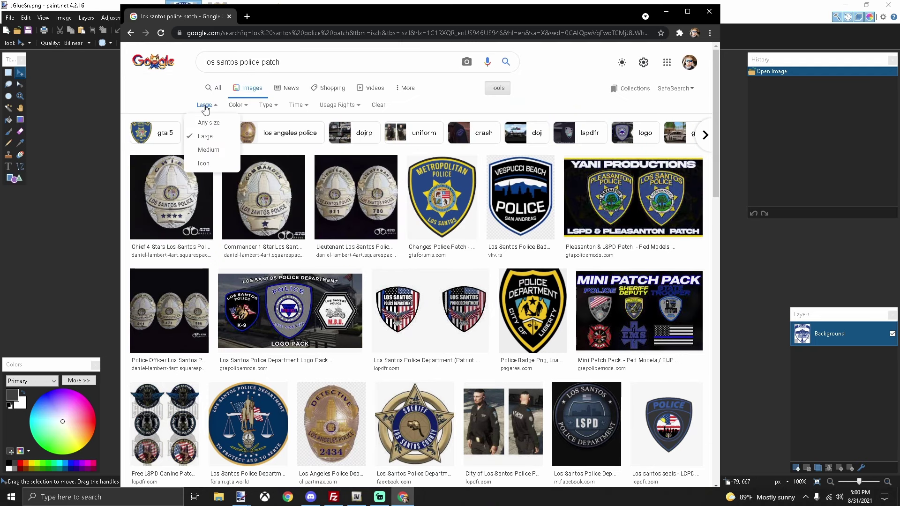
{"action": "left_click", "coordinate": [208, 150]}
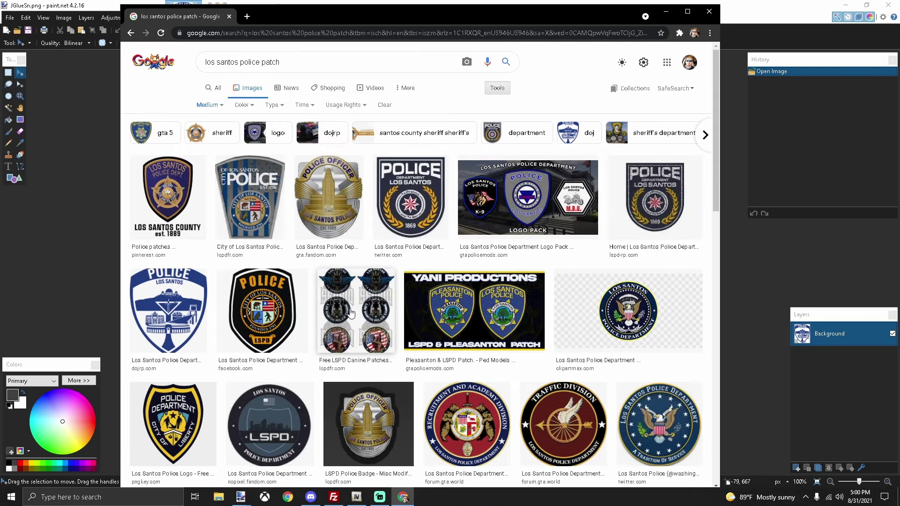
{"action": "scroll", "coordinate": [393, 295], "scroll_direction": "down", "scroll_amount": 1}
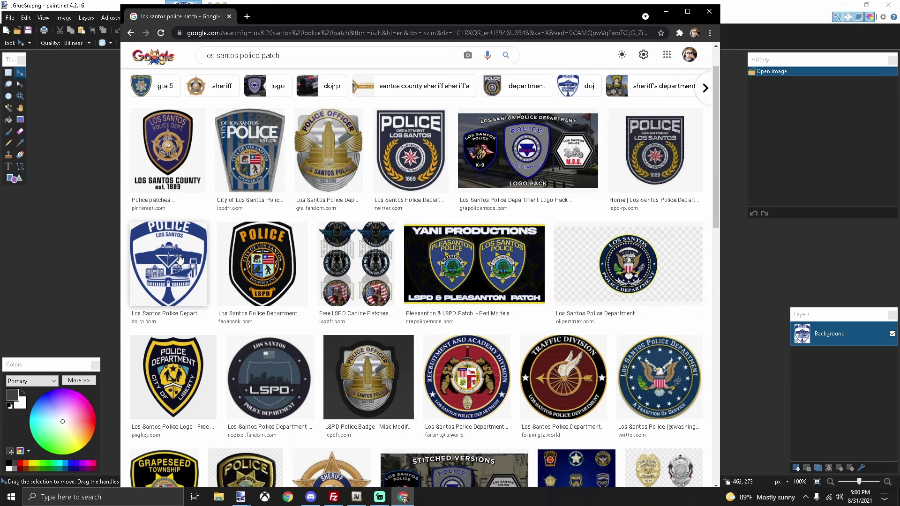
{"action": "scroll", "coordinate": [192, 303], "scroll_direction": "down", "scroll_amount": 7}
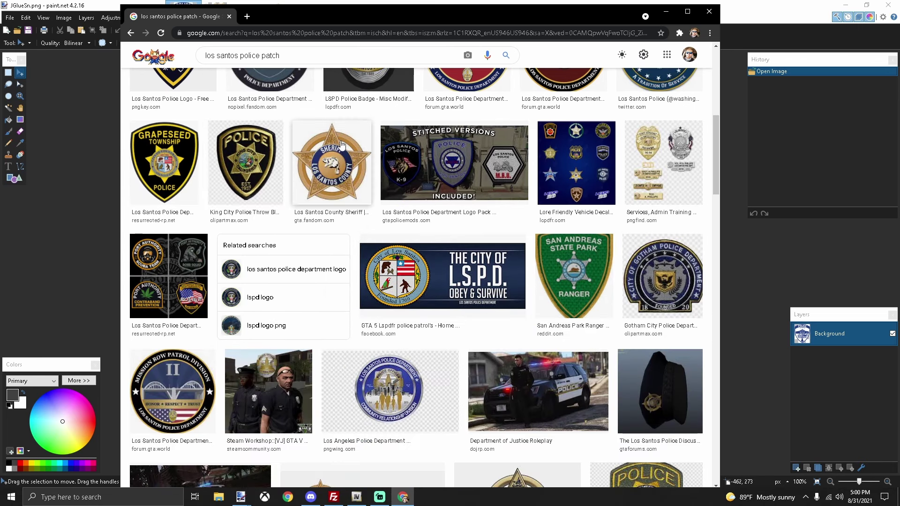
{"action": "left_click", "coordinate": [707, 11]}
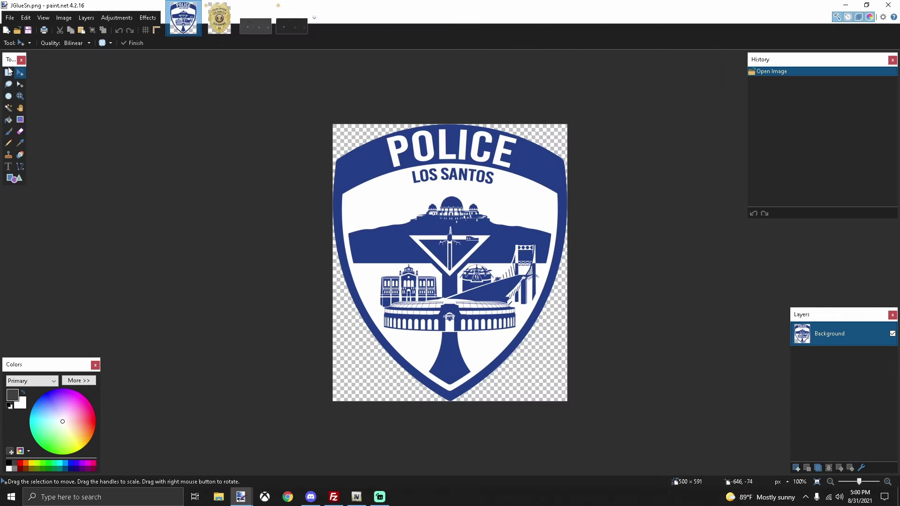
- Resize JGlueSn.png to 250 pixels wide at 100 pixels/cm with the aspect ratio maintained
{"action": "left_click", "coordinate": [66, 18]}
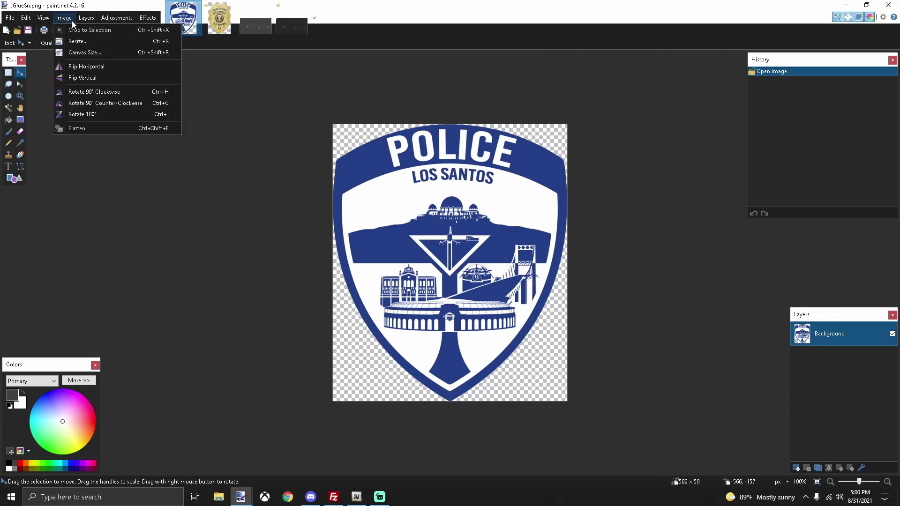
{"action": "left_click", "coordinate": [89, 39]}
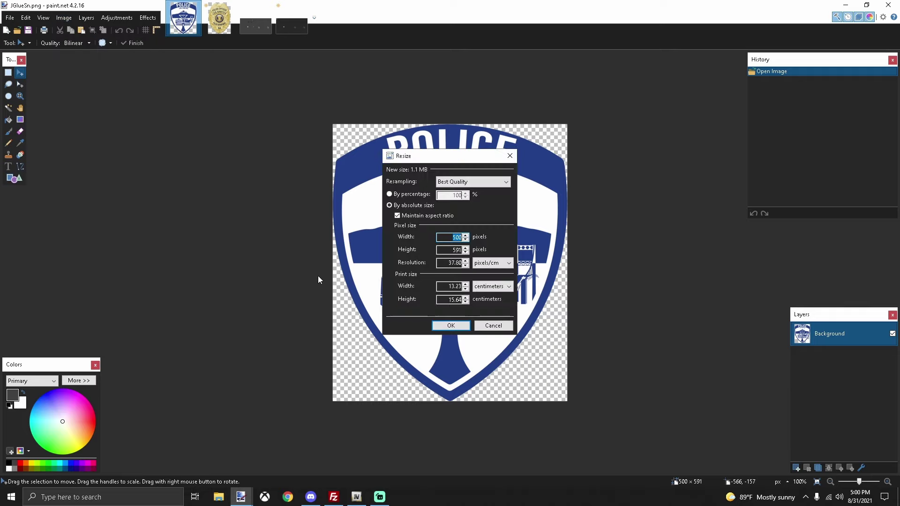
{"action": "type", "text": "250"}
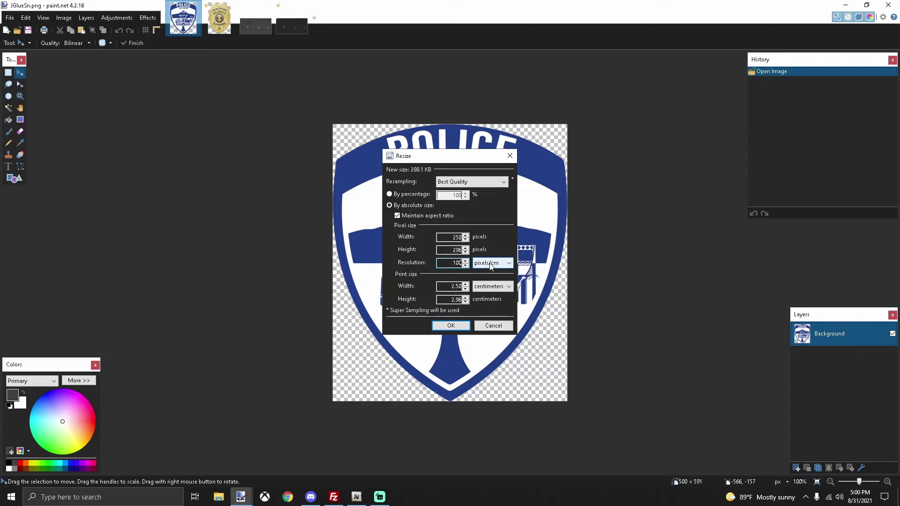
{"action": "left_click", "coordinate": [456, 328]}
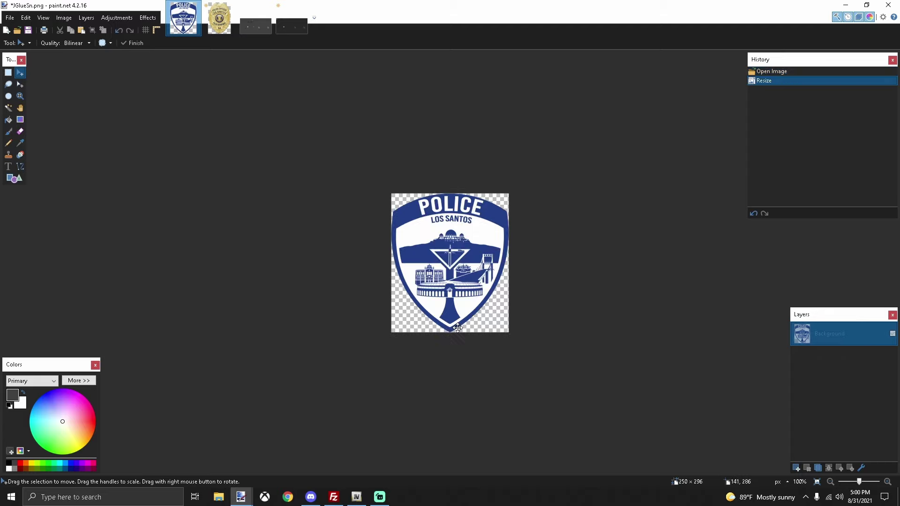
- Copy the 250-pixel-wide patch, try pasting it on Layer 3 over the first Blaine County Sheriff patch, and undo the move and paste
{"action": "left_click", "coordinate": [8, 72]}
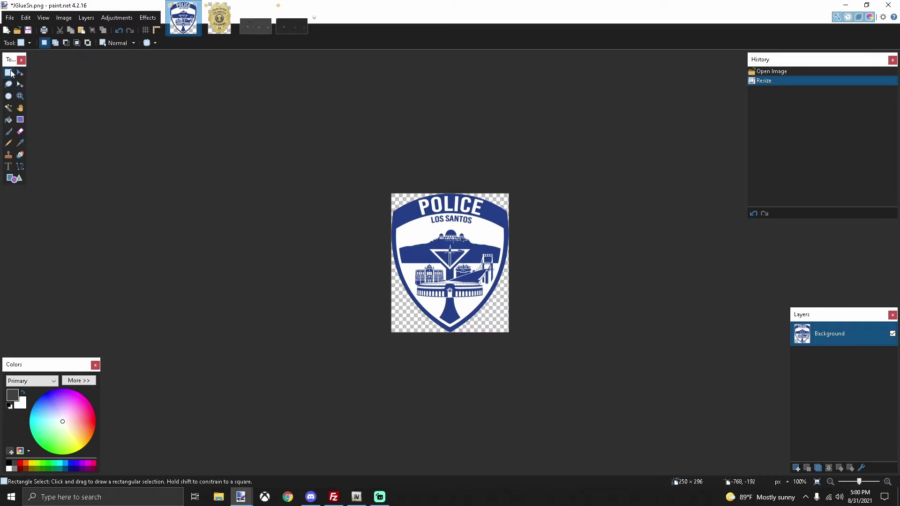
{"action": "left_click_drag", "start_coordinate": [373, 180], "coordinate": [544, 379]}
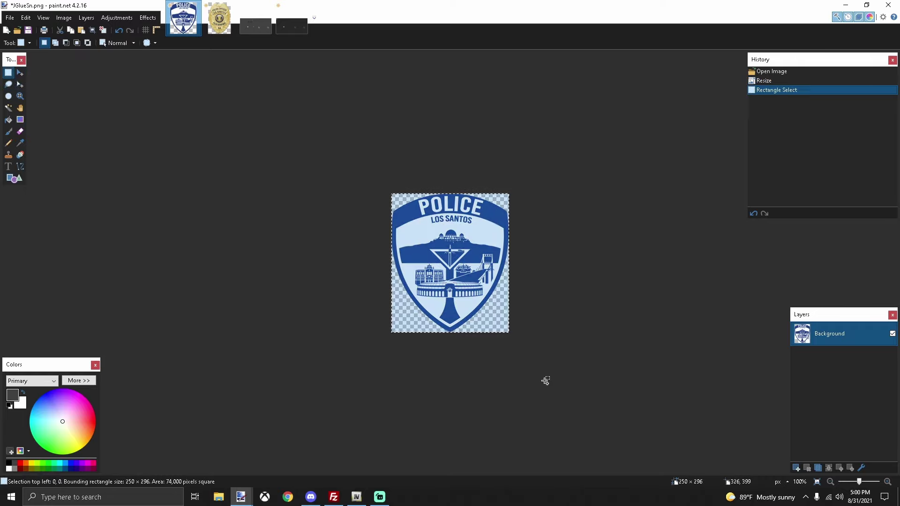
{"action": "left_click", "coordinate": [284, 26]}
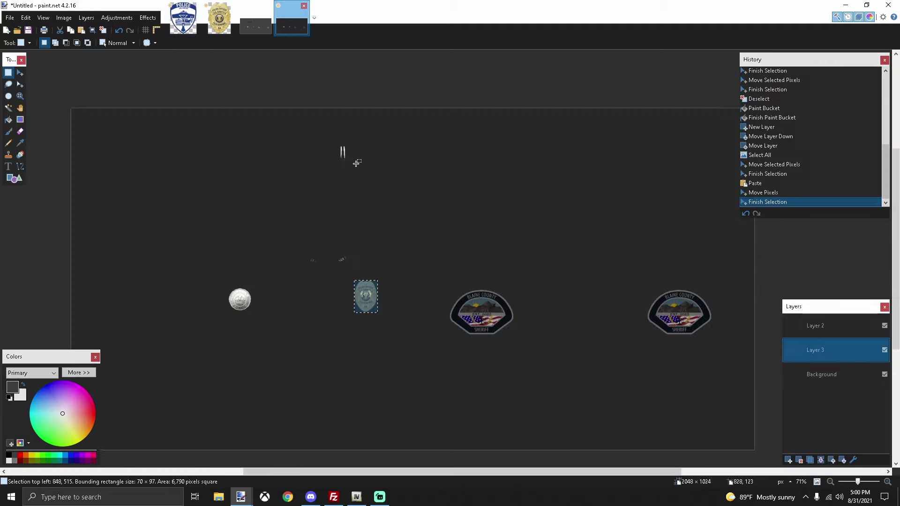
{"action": "key", "text": "ctrl+v"}
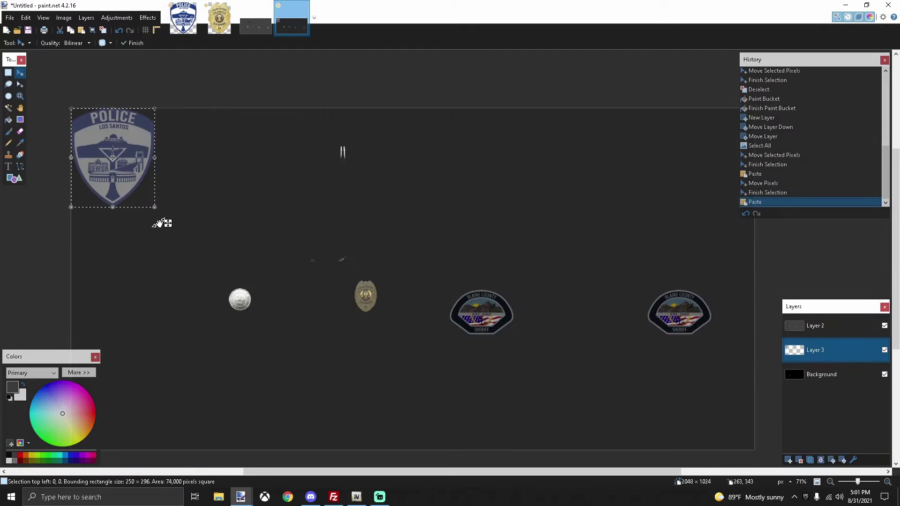
{"action": "left_click_drag", "start_coordinate": [162, 223], "coordinate": [297, 369]}
{"action": "key", "text": "ctrl+z"}
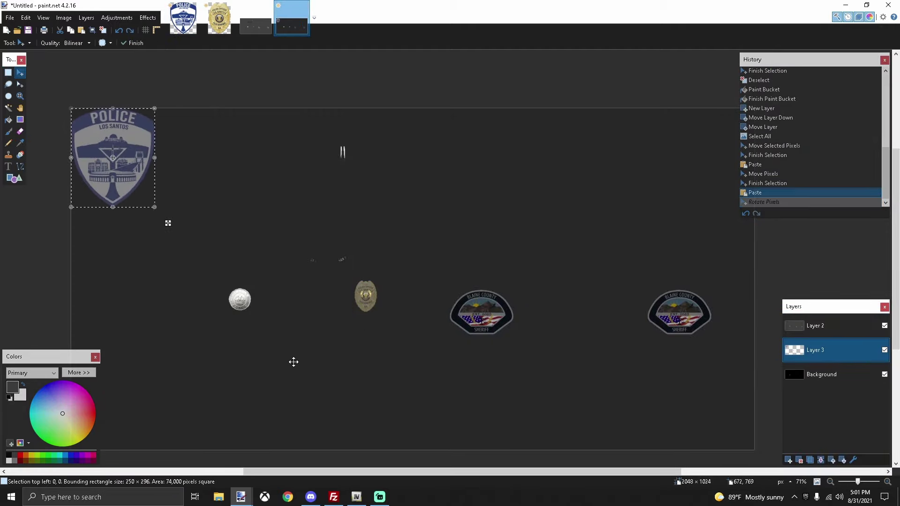
{"action": "left_click_drag", "start_coordinate": [168, 223], "coordinate": [537, 399]}
{"action": "key", "text": "ctrl+z"}
{"action": "key", "text": "ctrl+z"}
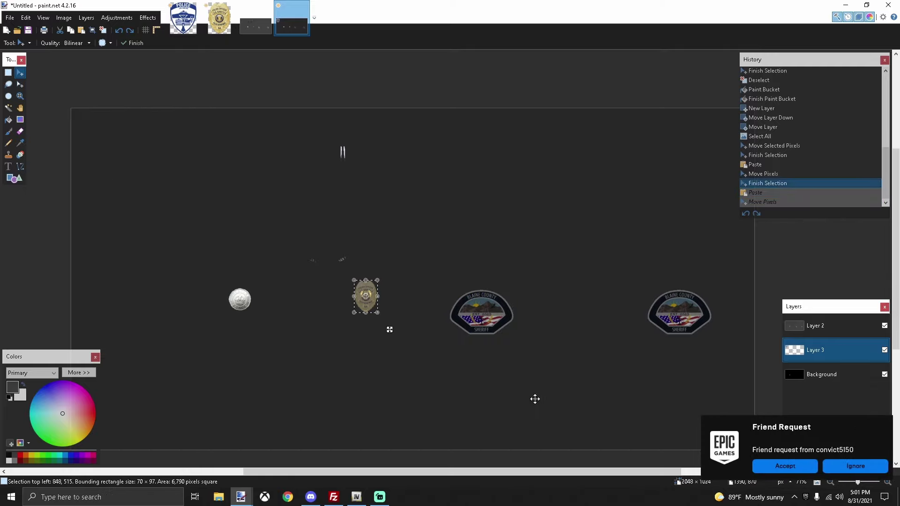
- Resize JGlueSn.png to a width of 150 pixels with the aspect ratio maintained
{"action": "left_click", "coordinate": [181, 24]}
{"action": "left_click", "coordinate": [87, 17]}
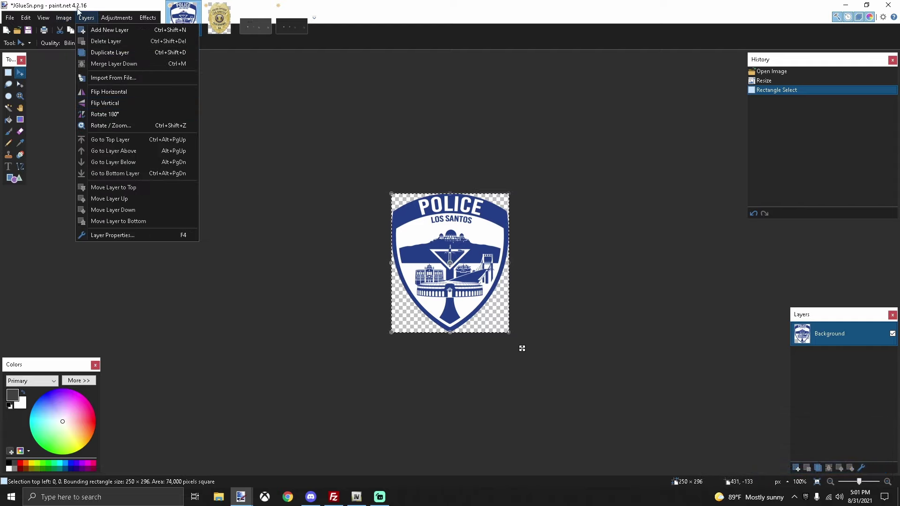
{"action": "mouse_move", "coordinate": [64, 18]}
{"action": "left_click", "coordinate": [70, 42]}
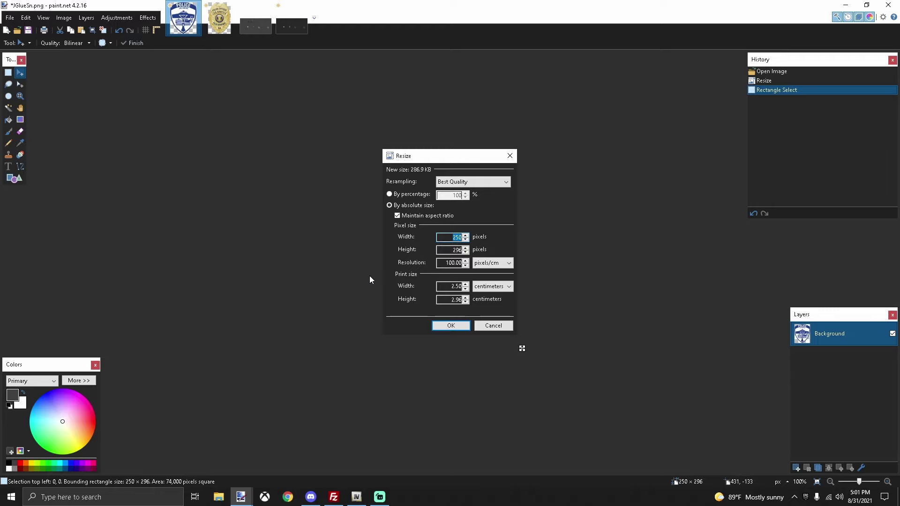
{"action": "type", "text": "150"}
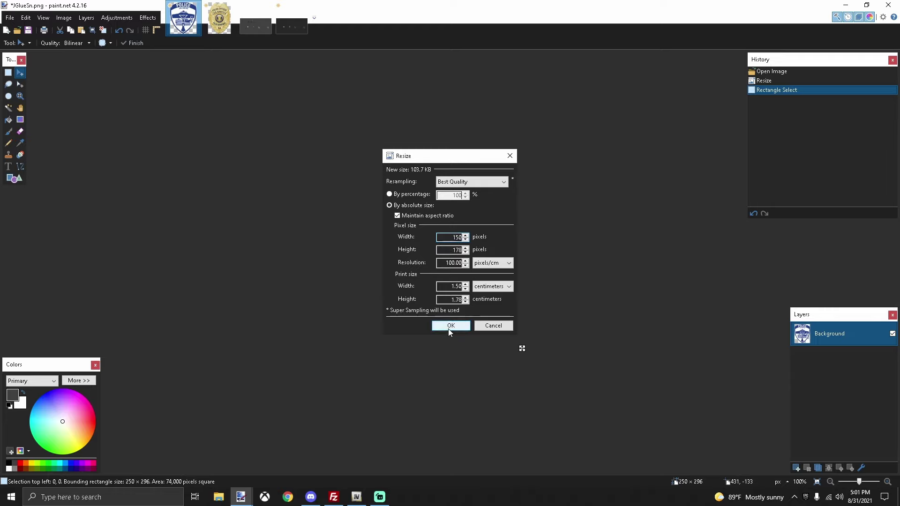
{"action": "left_click", "coordinate": [449, 327]}
- Copy the 150-pixel-wide patch, try placing it on Layer 3 over the first sheriff patch, and undo the move and paste
{"action": "left_click", "coordinate": [9, 73]}
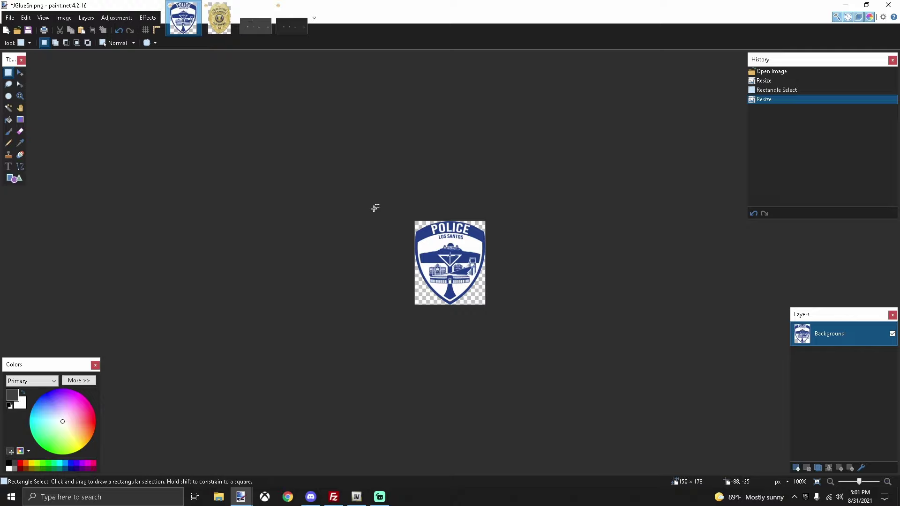
{"action": "left_click_drag", "start_coordinate": [373, 206], "coordinate": [549, 404]}
{"action": "key", "text": "ctrl+c"}
{"action": "left_click", "coordinate": [291, 27]}
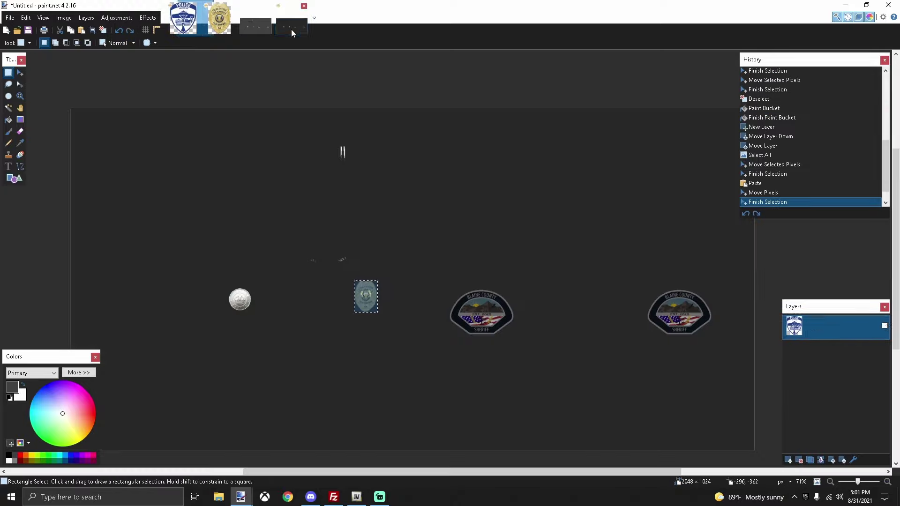
{"action": "key", "text": "ctrl+shift+v"}
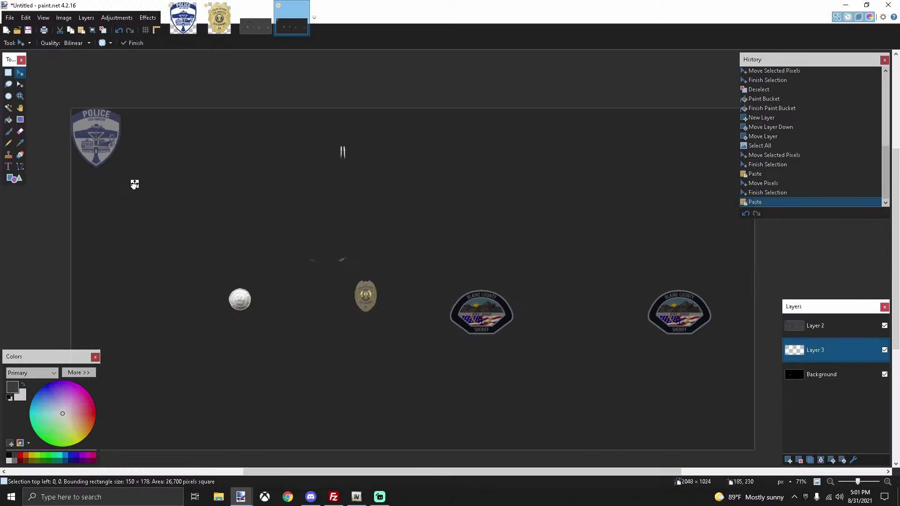
{"action": "left_click_drag", "start_coordinate": [134, 184], "coordinate": [520, 365]}
{"action": "key", "text": "ctrl+z"}
{"action": "key", "text": "ctrl+z"}
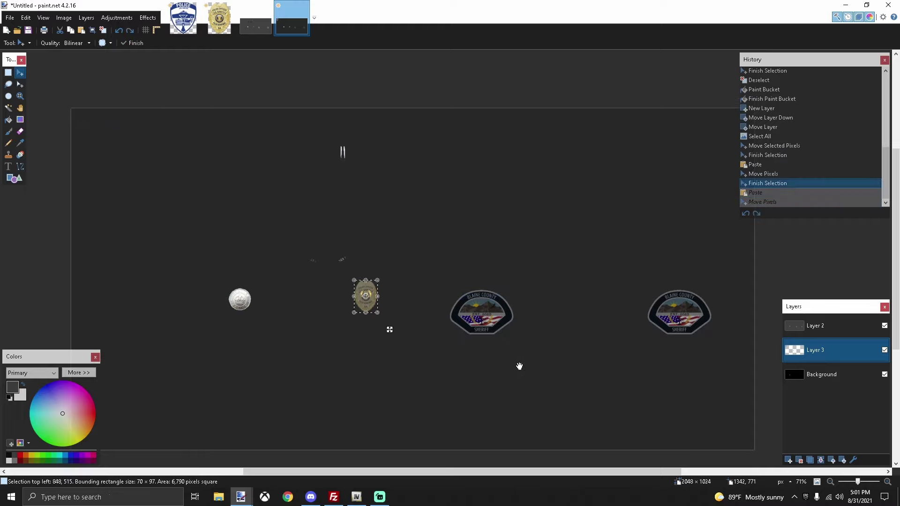
- Resize JGlueSn.png to a width of 200 pixels with the aspect ratio maintained
{"action": "left_click", "coordinate": [183, 18]}
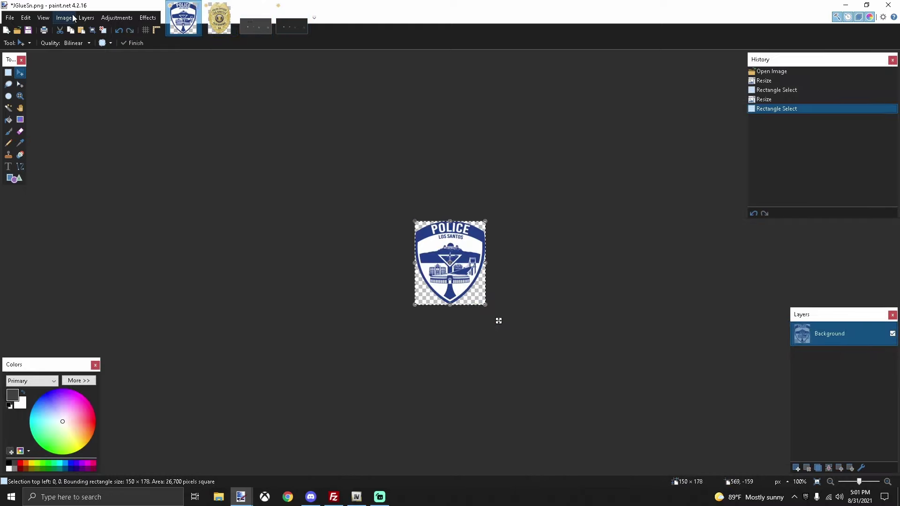
{"action": "left_click", "coordinate": [68, 18]}
{"action": "left_click", "coordinate": [80, 41]}
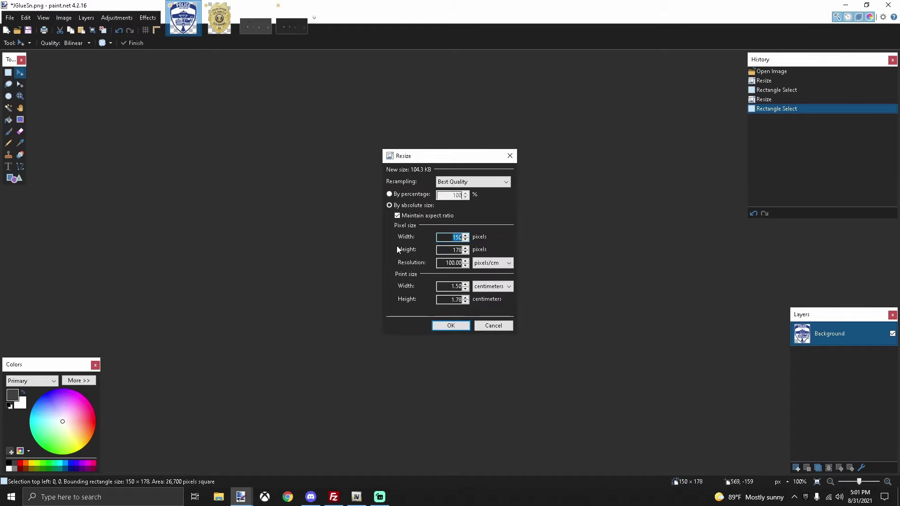
{"action": "type", "text": "200"}
{"action": "key", "text": "Return"}
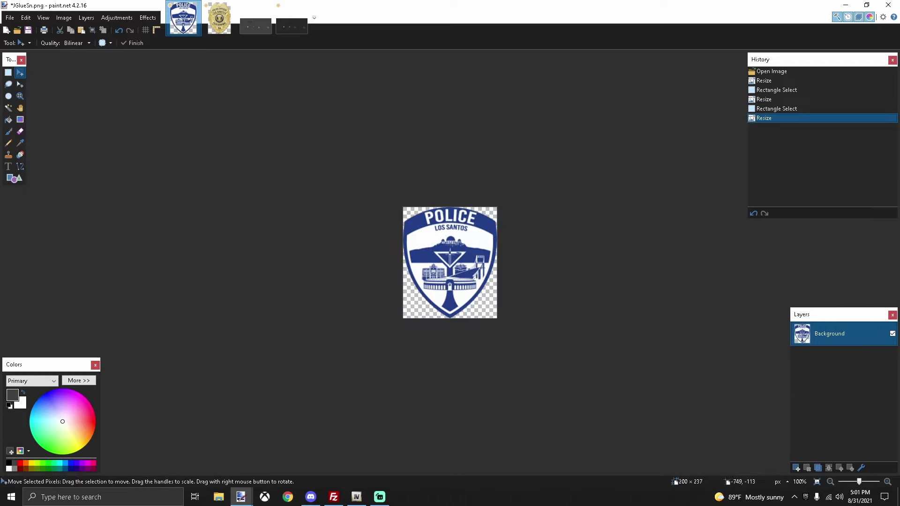
- Copy the whole 200-pixel-wide police patch and paste it twice onto Layer 3, placing one copy over each Blaine County Sheriff patch
{"action": "left_click", "coordinate": [9, 74]}
{"action": "left_click_drag", "start_coordinate": [392, 191], "coordinate": [572, 459]}
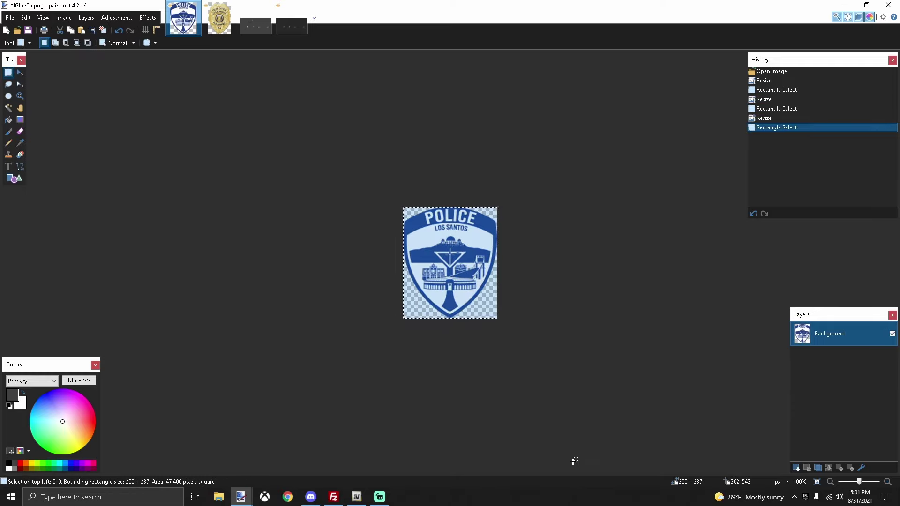
{"action": "key", "text": "ctrl+c"}
{"action": "left_click", "coordinate": [293, 25]}
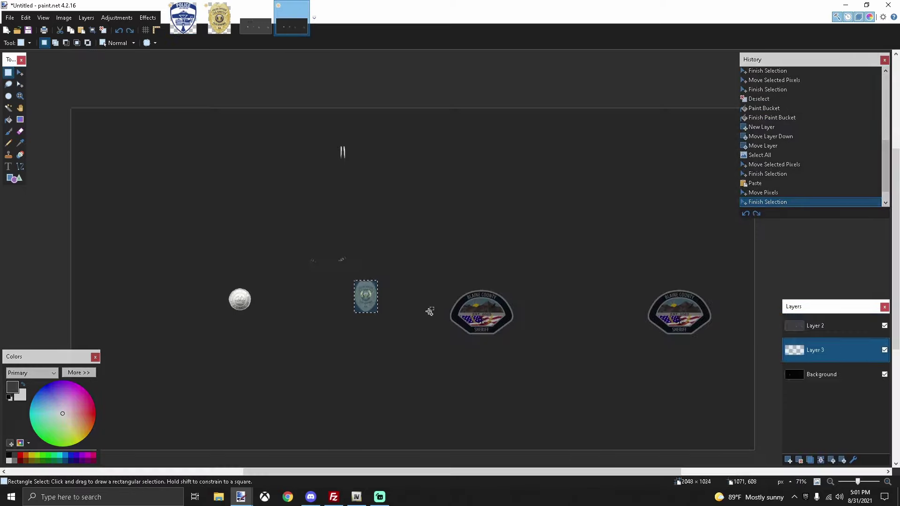
{"action": "key", "text": "ctrl+v"}
{"action": "left_click_drag", "start_coordinate": [151, 203], "coordinate": [726, 385]}
{"action": "key", "text": "ctrl+v"}
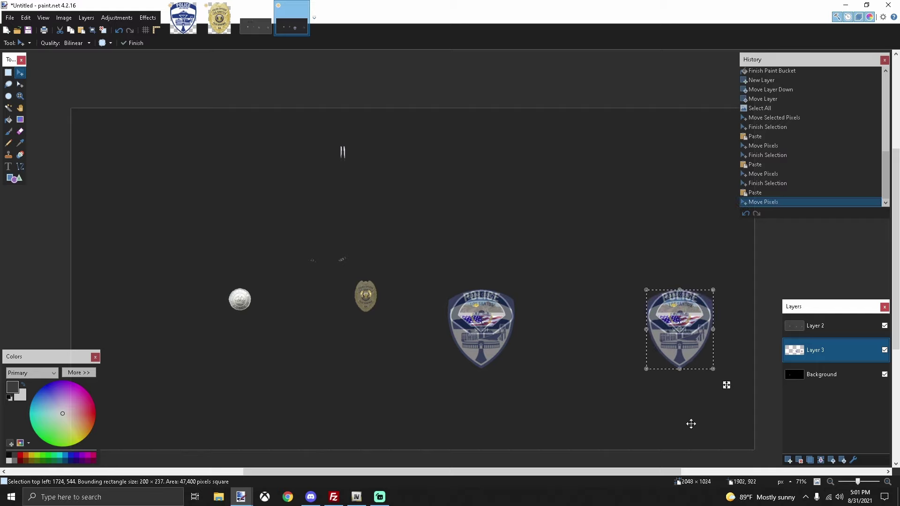
- Delete Layer 2 from the untitled image and check Layer 3's layer properties
{"action": "left_click", "coordinate": [820, 325]}
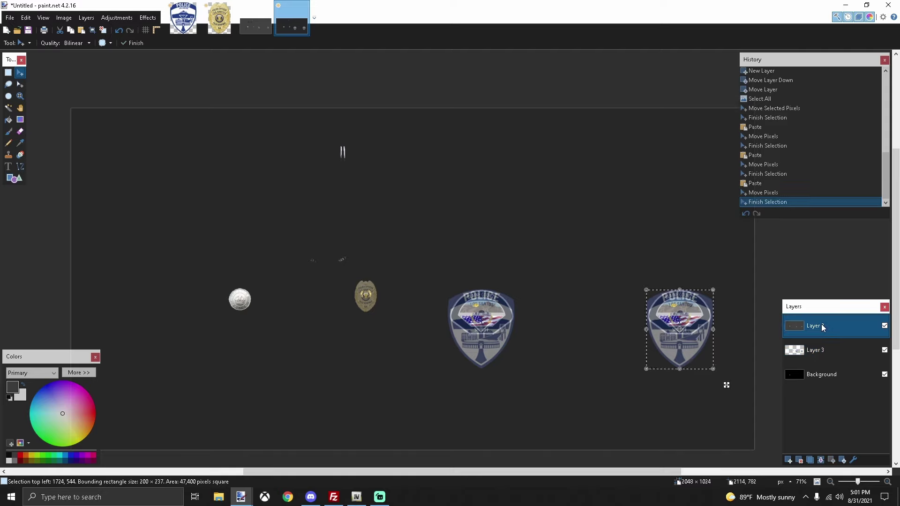
{"action": "left_click", "coordinate": [799, 459]}
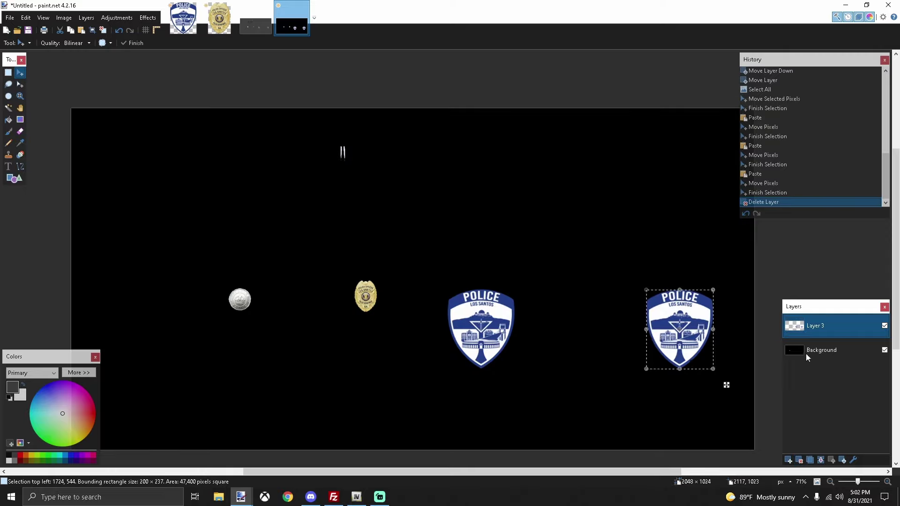
{"action": "double_click", "coordinate": [821, 323]}
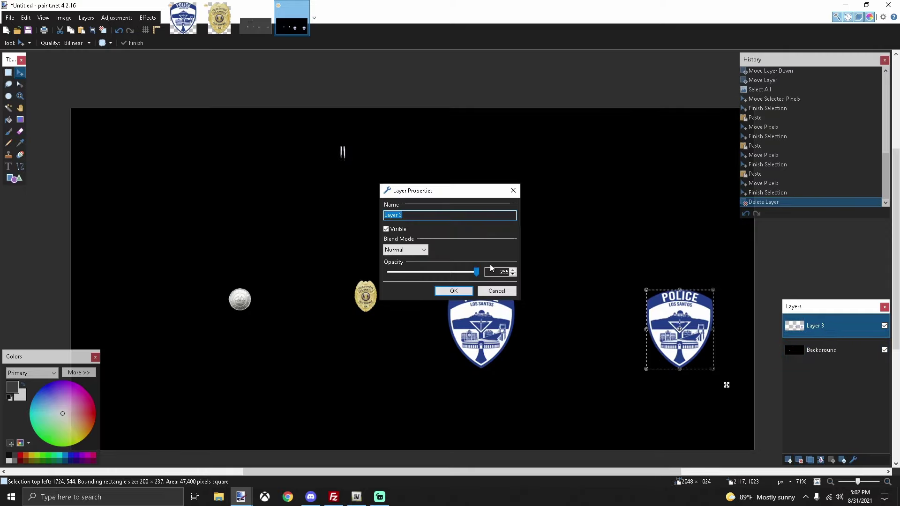
{"action": "left_click", "coordinate": [459, 290]}
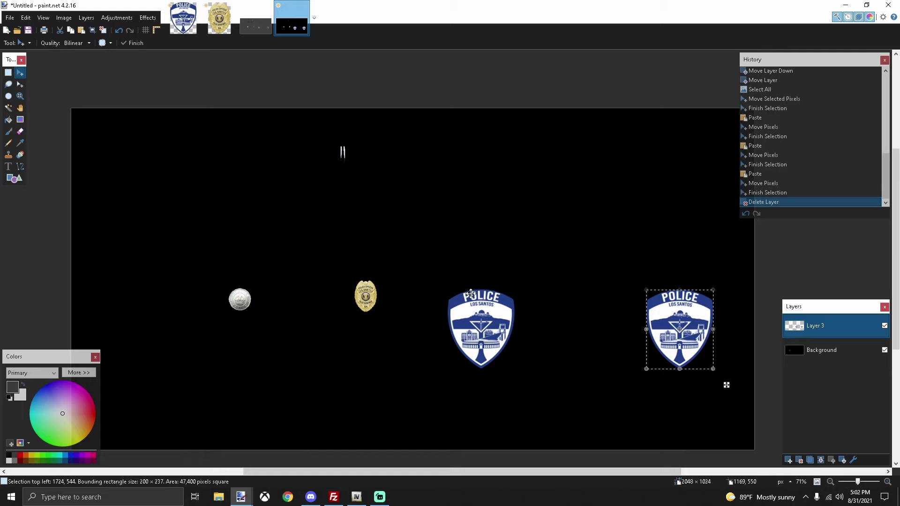
- Check the Background layer's properties without changing them and merge Layer 3 down into Background
{"action": "left_click", "coordinate": [828, 356]}
{"action": "left_click", "coordinate": [853, 459]}
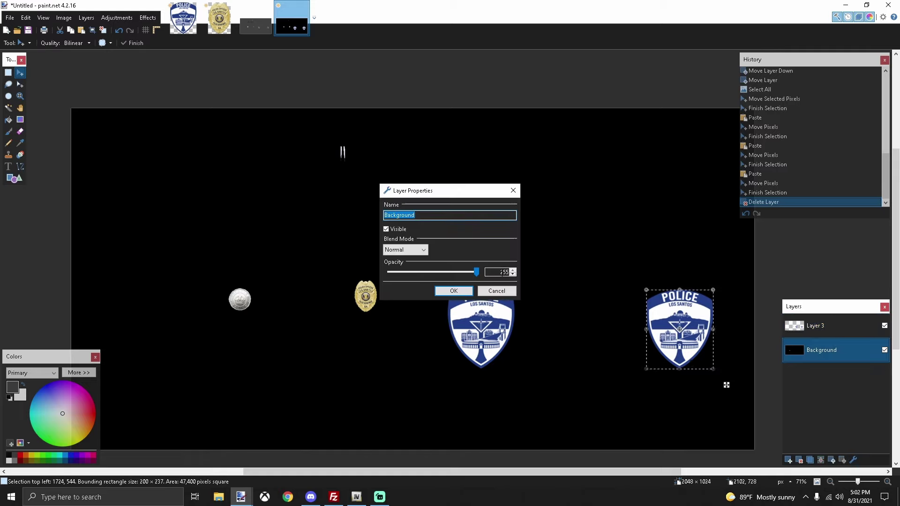
{"action": "left_click", "coordinate": [456, 290]}
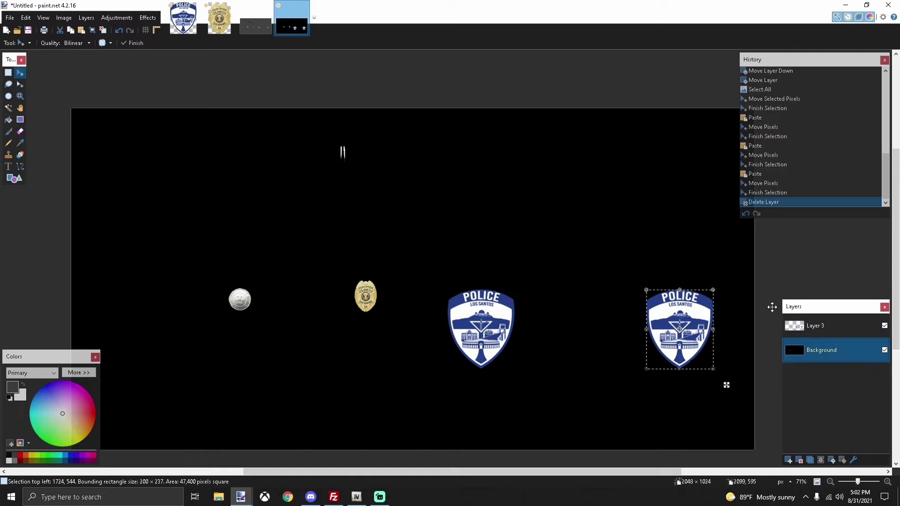
{"action": "left_click", "coordinate": [842, 325]}
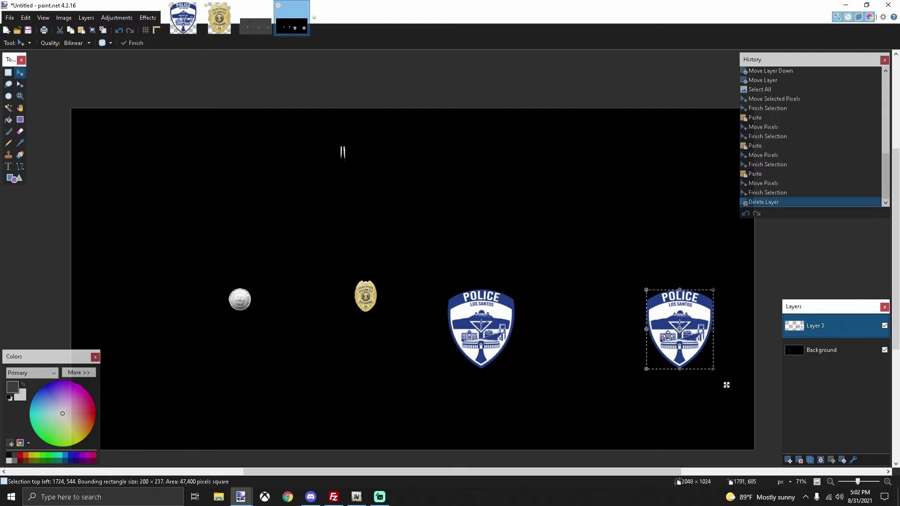
{"action": "left_click", "coordinate": [820, 460]}
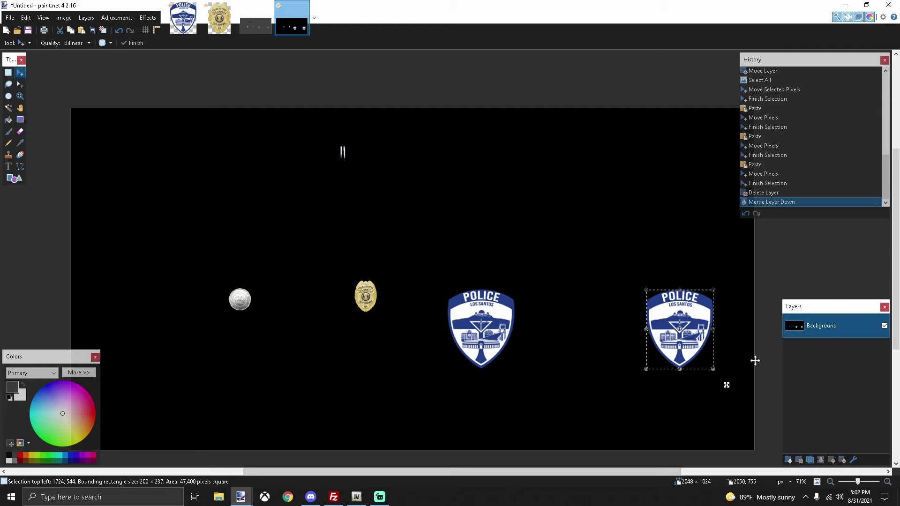
- Save the merged texture to the Desktop as a PNG file named Untitled with the default save settings
{"action": "left_click", "coordinate": [9, 17]}
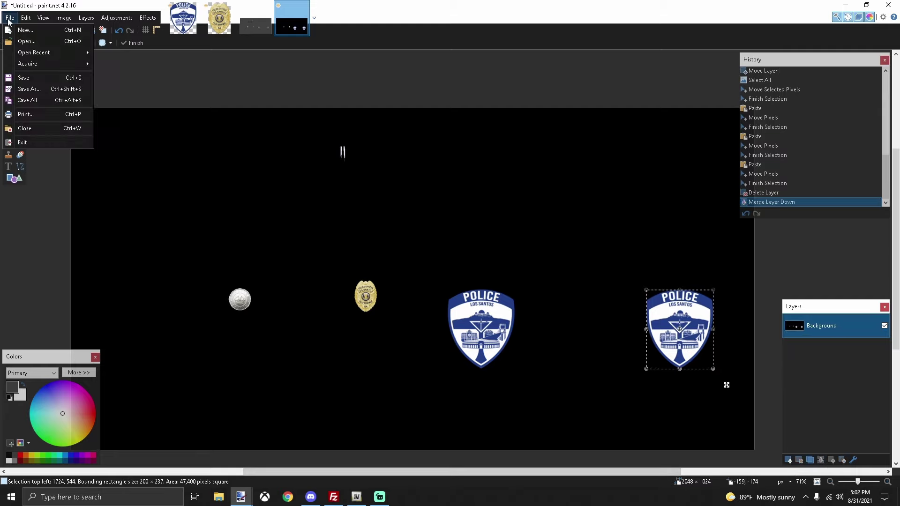
{"action": "left_click", "coordinate": [42, 88]}
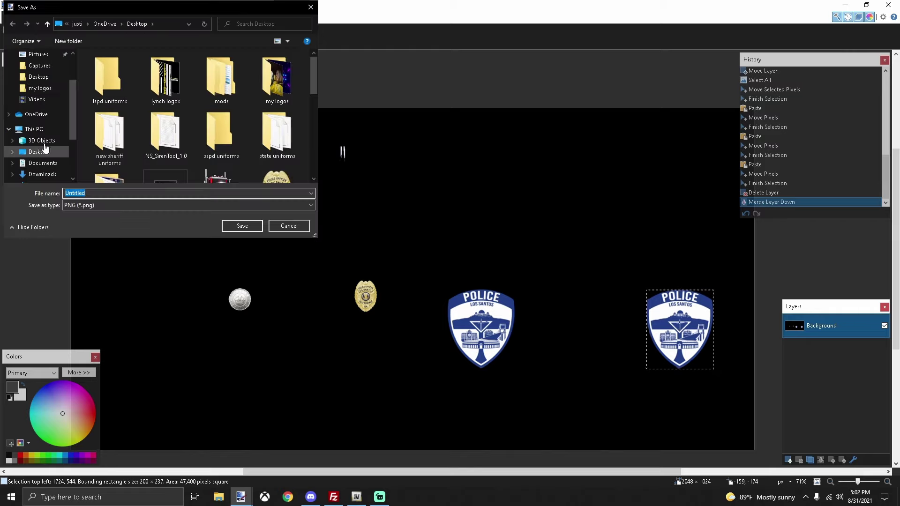
{"action": "left_click", "coordinate": [40, 153]}
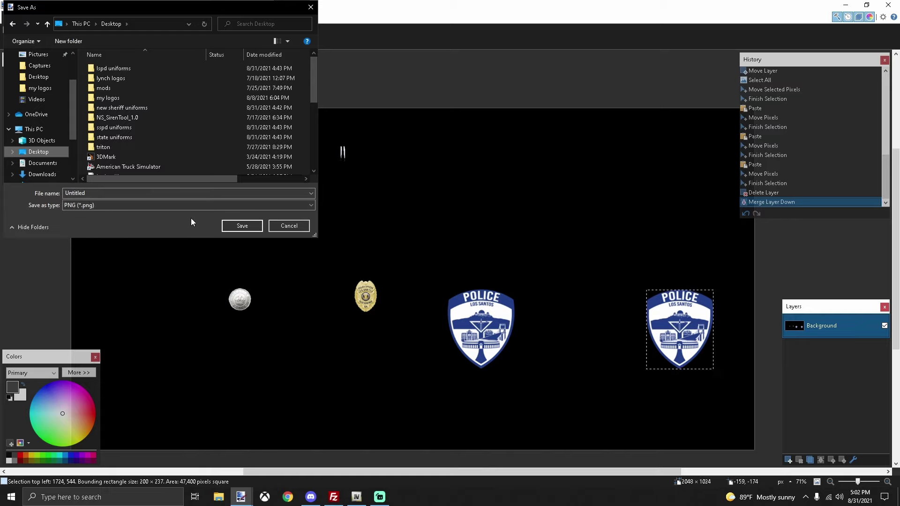
{"action": "left_click", "coordinate": [183, 207]}
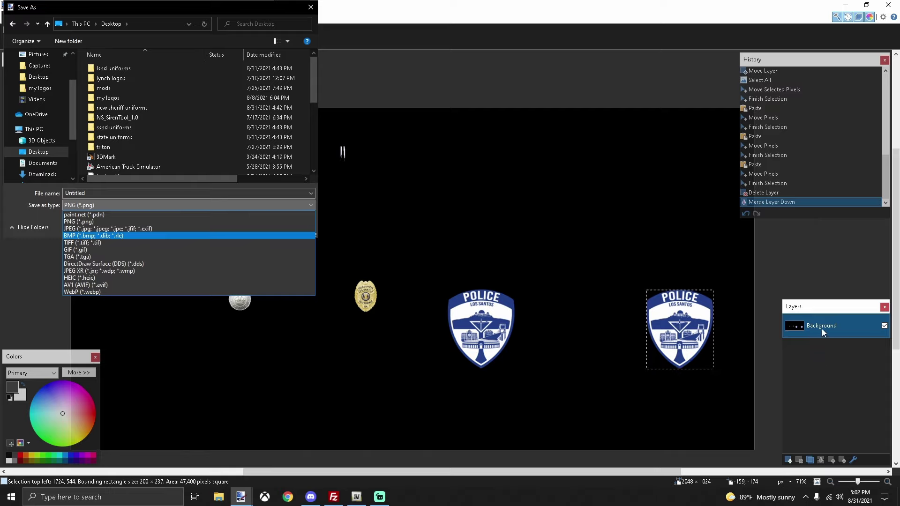
{"action": "left_click", "coordinate": [94, 223]}
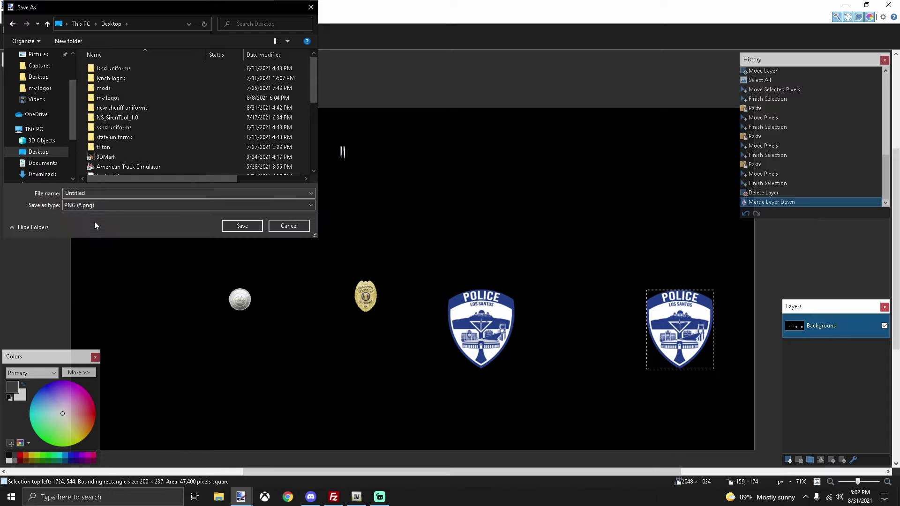
{"action": "left_click", "coordinate": [238, 226]}
{"action": "left_click", "coordinate": [626, 362]}
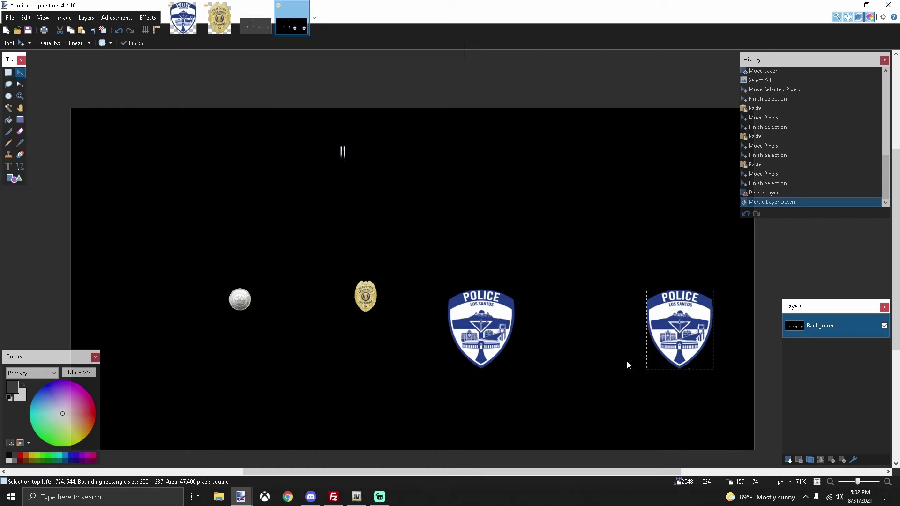
- Switch to OpenIV, open the jbib_diff_004_c_uni.ytd texture dictionary, and move the Untitled image to a clear spot on the desktop
{"action": "left_click", "coordinate": [845, 5]}
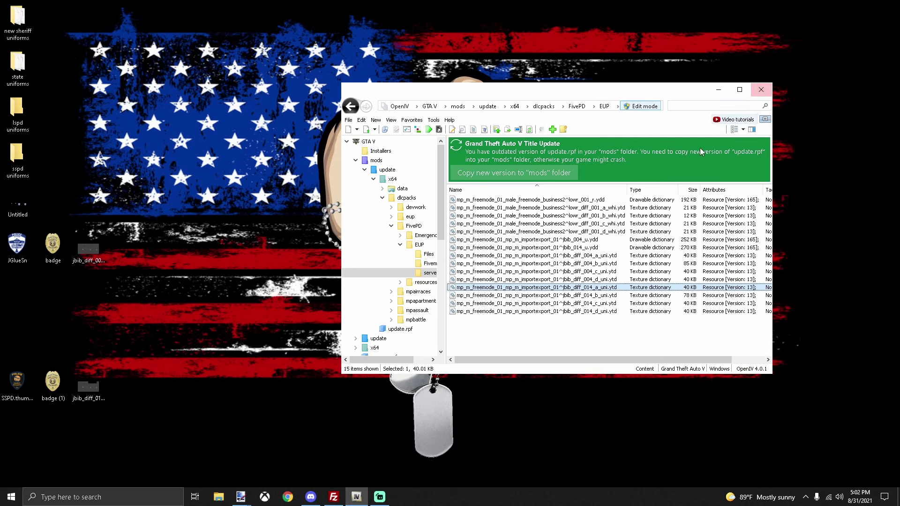
{"action": "double_click", "coordinate": [598, 272]}
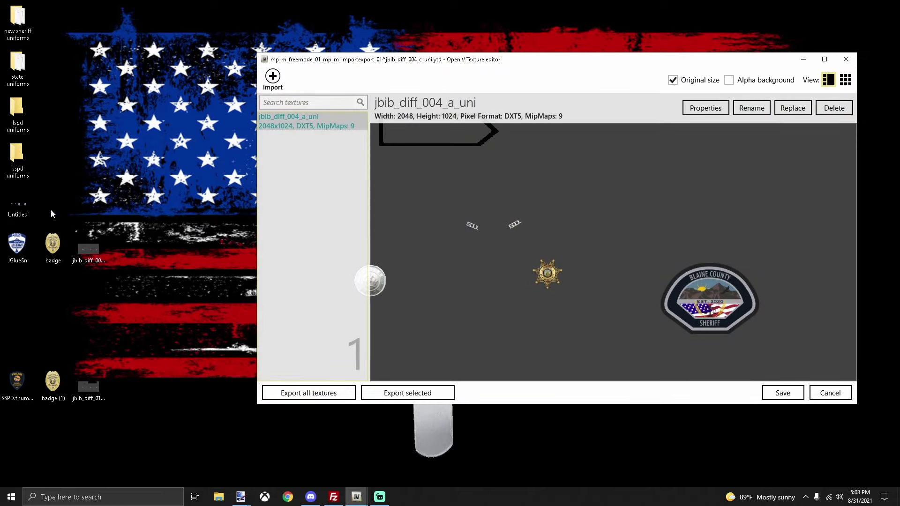
{"action": "left_click", "coordinate": [14, 206]}
{"action": "left_click_drag", "start_coordinate": [18, 202], "coordinate": [126, 157]}
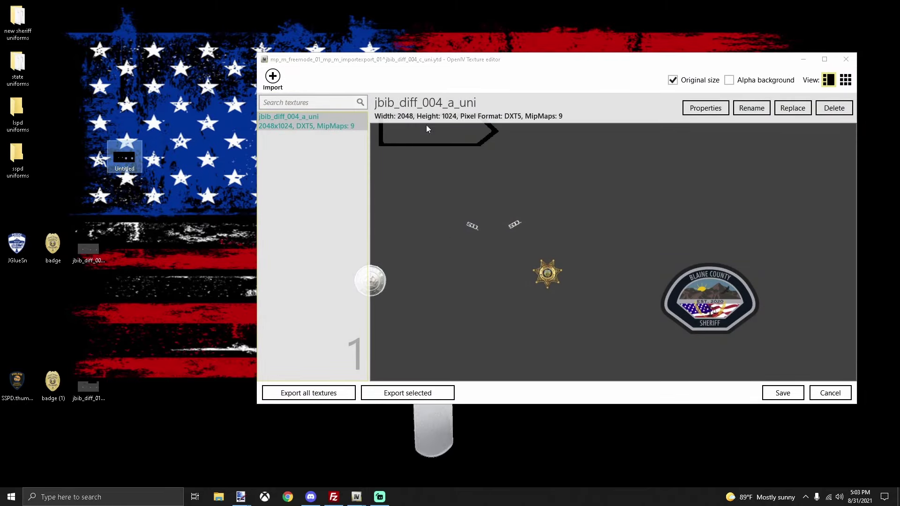
- Replace the jbib_diff_004_a_uni texture with Untitled.png from the Desktop and save the texture dictionary
{"action": "left_click", "coordinate": [788, 109]}
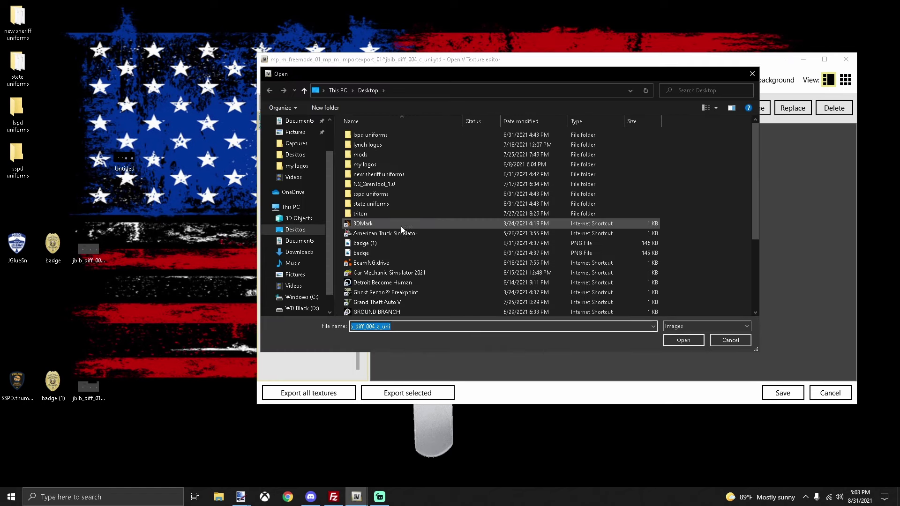
{"action": "scroll", "coordinate": [399, 230], "scroll_direction": "down", "scroll_amount": 1}
{"action": "left_click", "coordinate": [381, 300]}
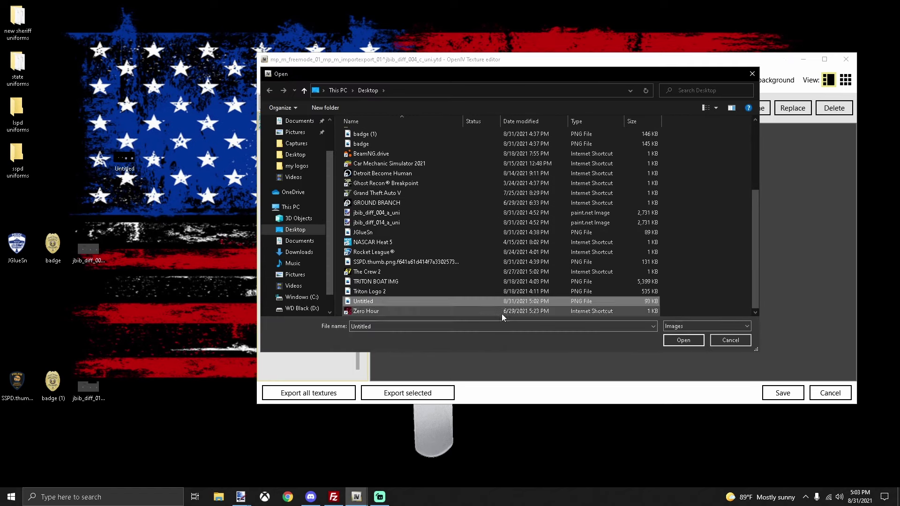
{"action": "left_click", "coordinate": [683, 340]}
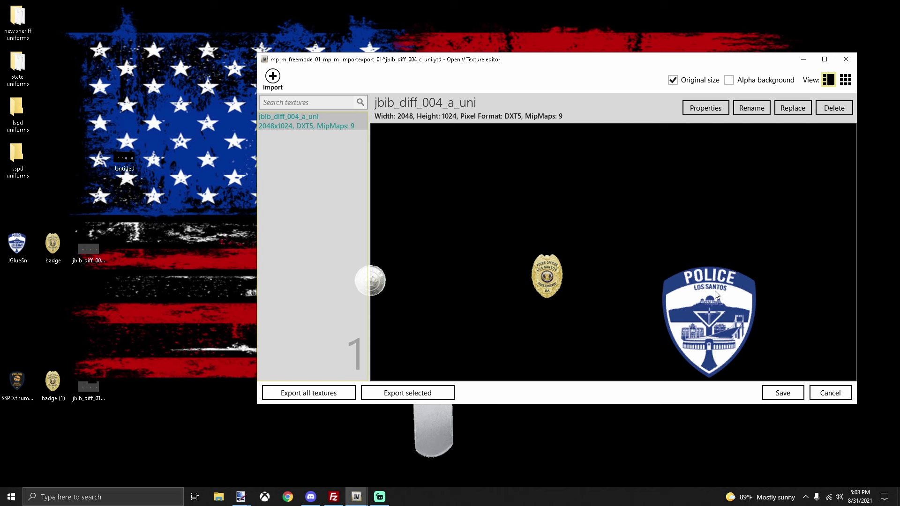
{"action": "left_click", "coordinate": [782, 393]}
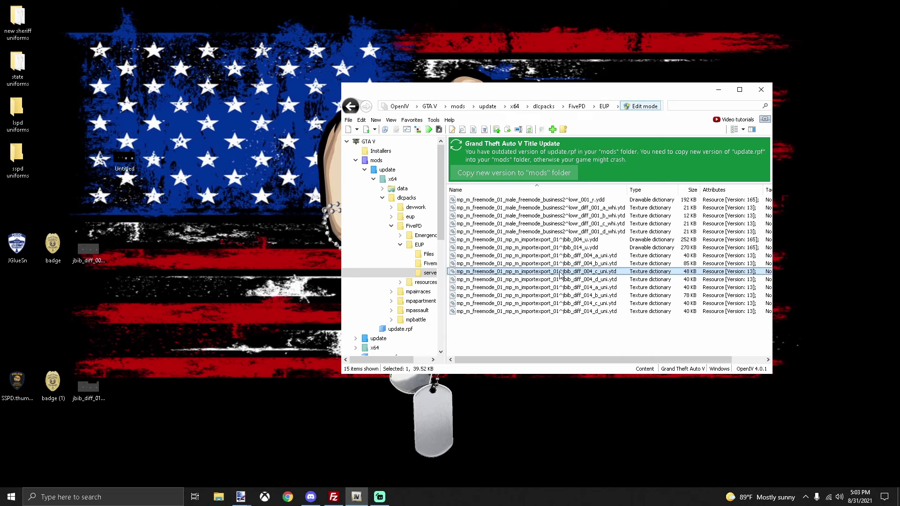
- Open the desktop file jbib_diff_014_a_uni.dds in paint.net and compare it with jbib_diff_004_a_uni.dds
{"action": "left_click_drag", "start_coordinate": [560, 273], "coordinate": [472, 279]}
{"action": "left_click_drag", "start_coordinate": [94, 218], "coordinate": [19, 114]}
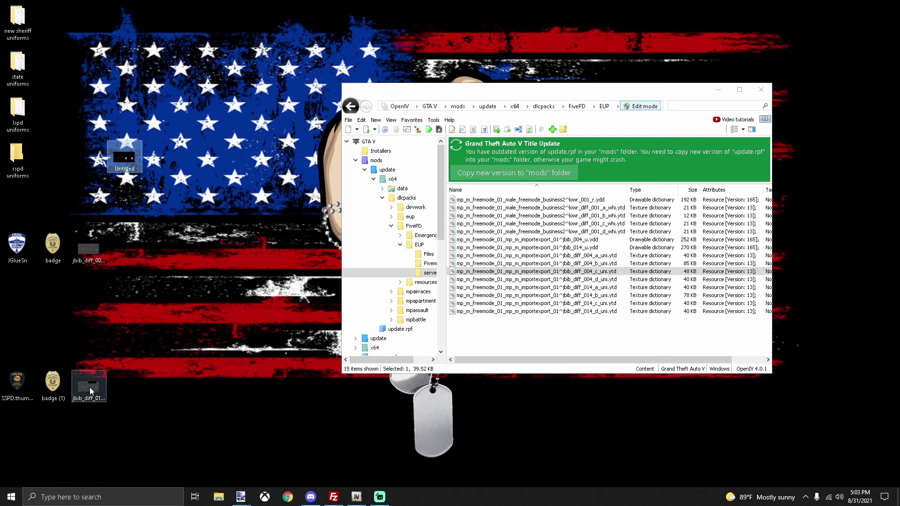
{"action": "left_click_drag", "start_coordinate": [89, 387], "coordinate": [119, 399]}
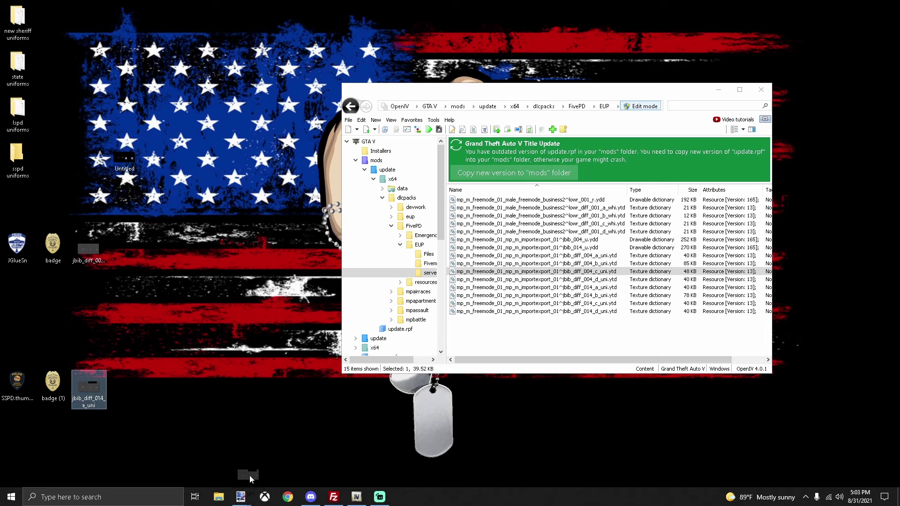
{"action": "left_click_drag", "start_coordinate": [245, 503], "coordinate": [292, 268]}
{"action": "left_click", "coordinate": [419, 261]}
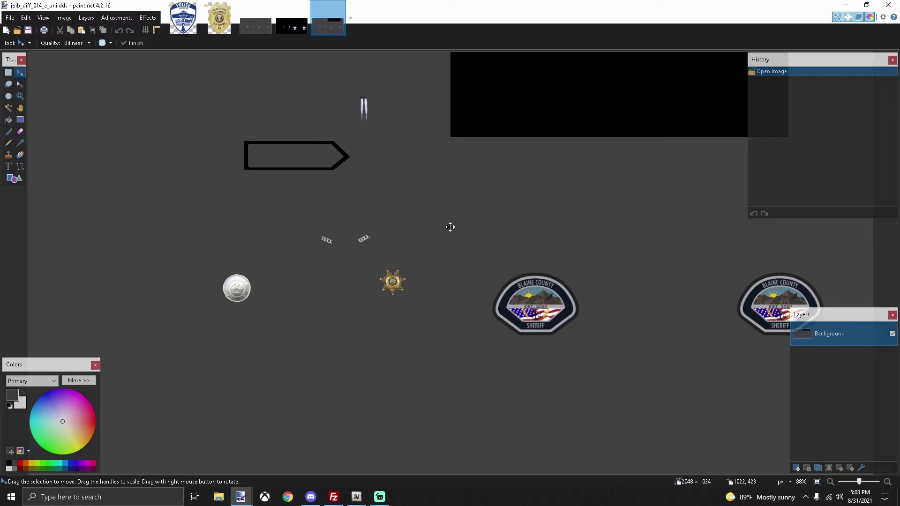
{"action": "scroll", "coordinate": [449, 230], "scroll_direction": "down", "scroll_amount": 2}
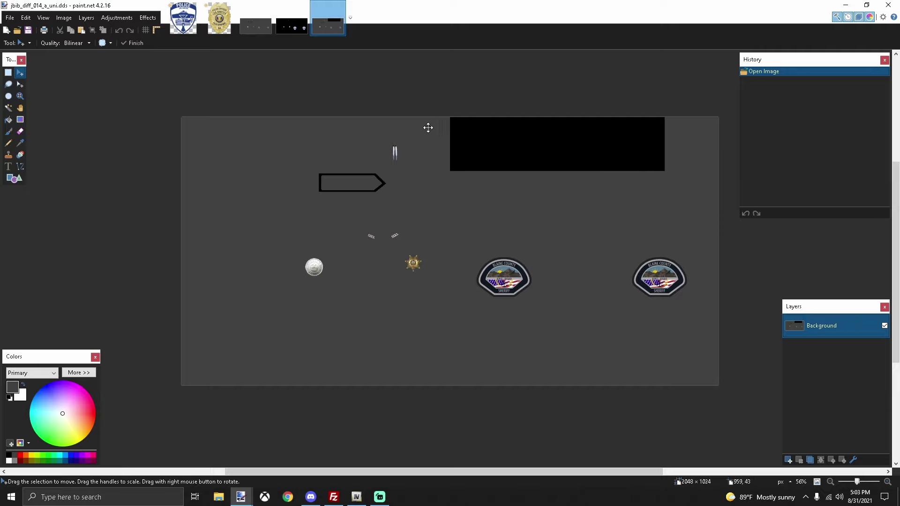
{"action": "left_click", "coordinate": [253, 18]}
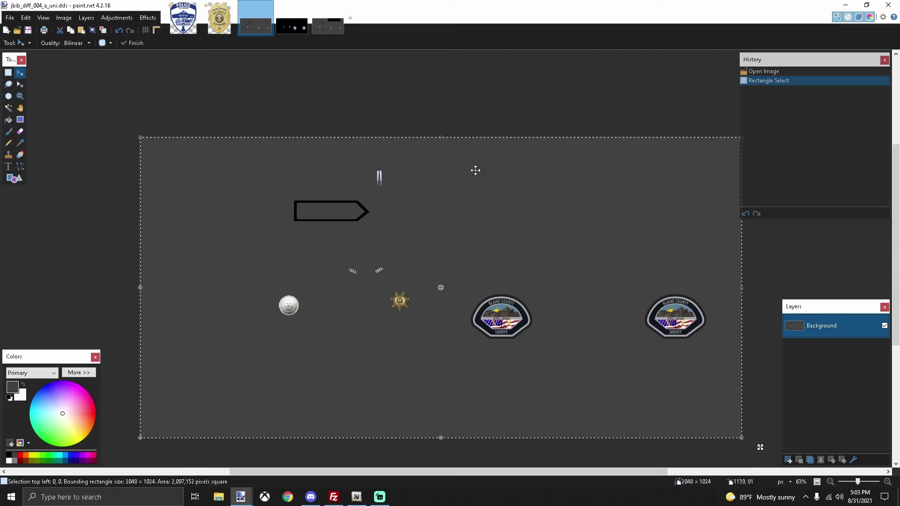
{"action": "left_click", "coordinate": [325, 28]}
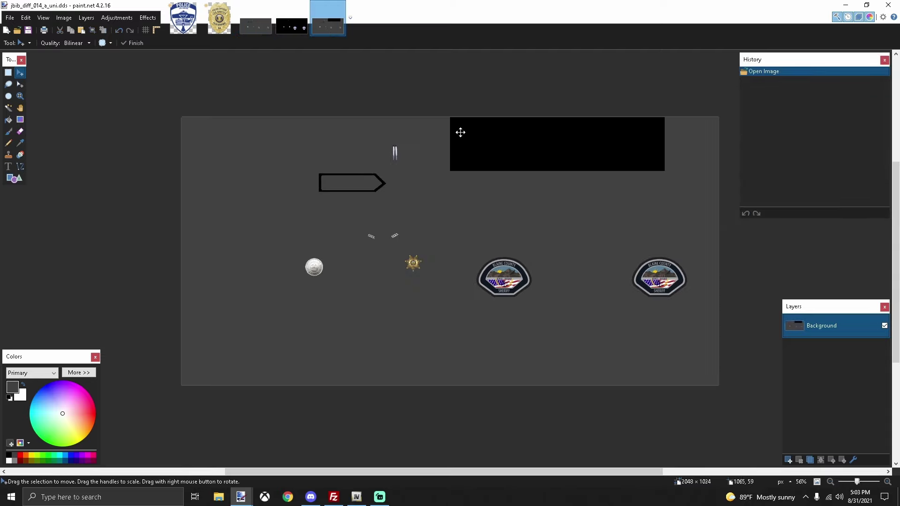